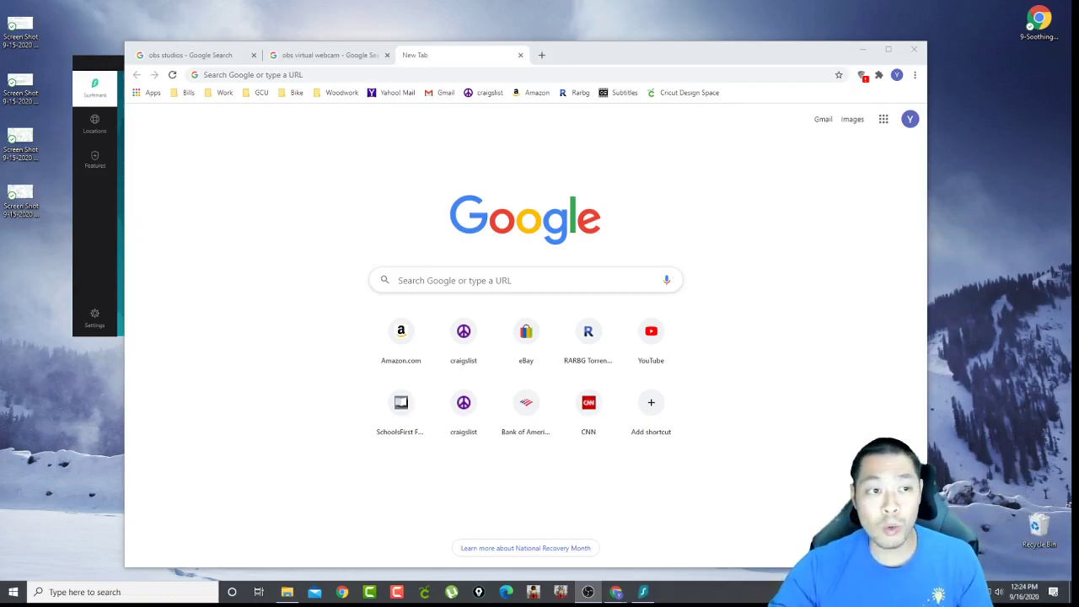
# Move the OBS Studio window over the Chrome New Tab page.
pyautogui.moveTo(1078, 128); pyautogui.dragTo(788, 126)
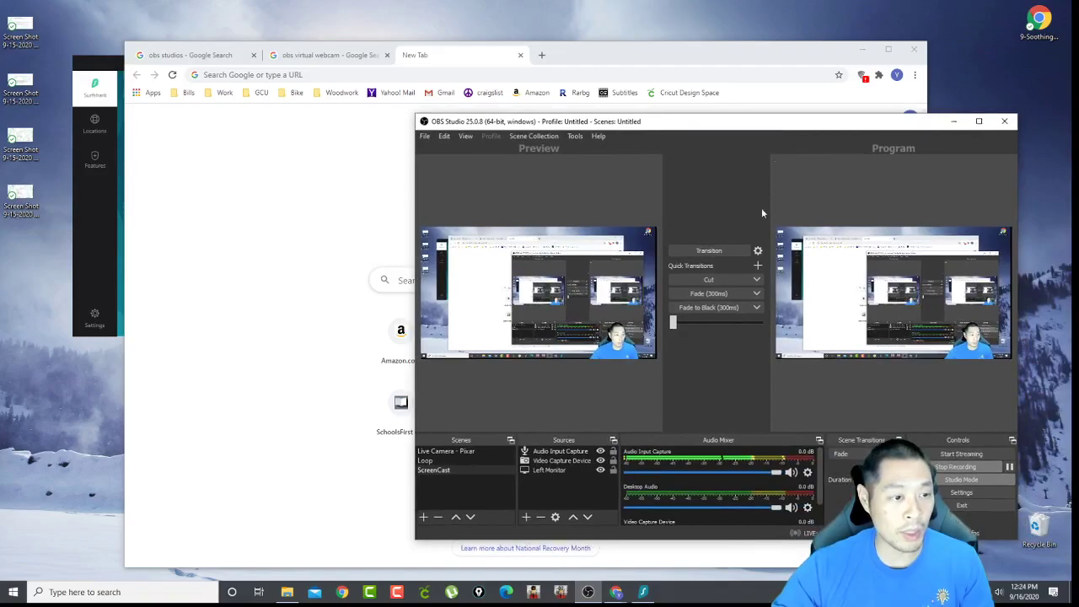
# Maximize OBS, select Live Camera - Pixar, and swap the Up Living Room background for Inside Out.
pyautogui.click(979, 121)
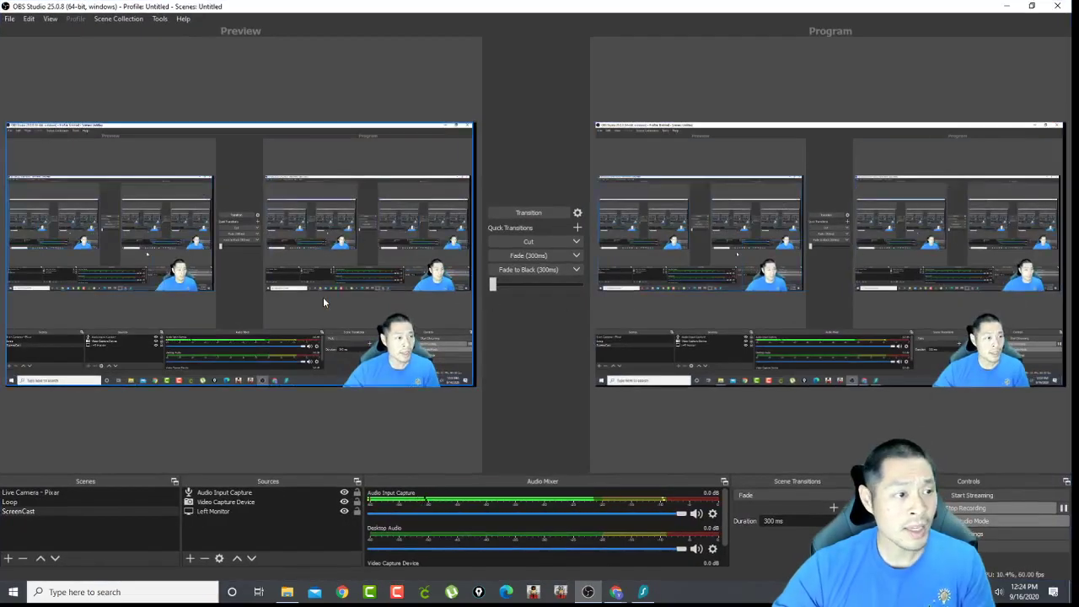
pyautogui.click(30, 493)
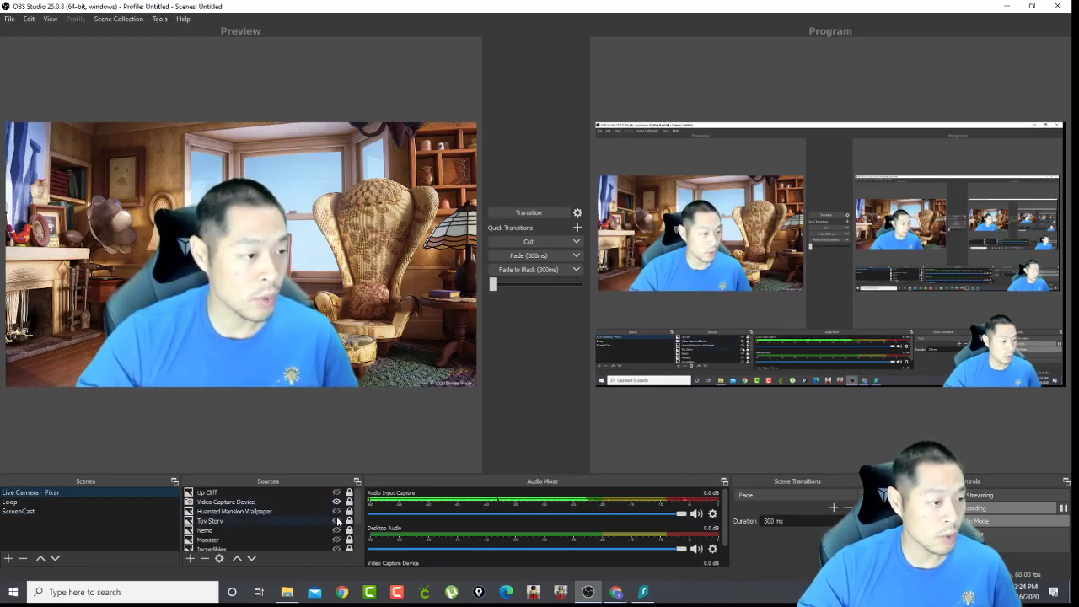
pyautogui.scroll(-2, 337, 518)
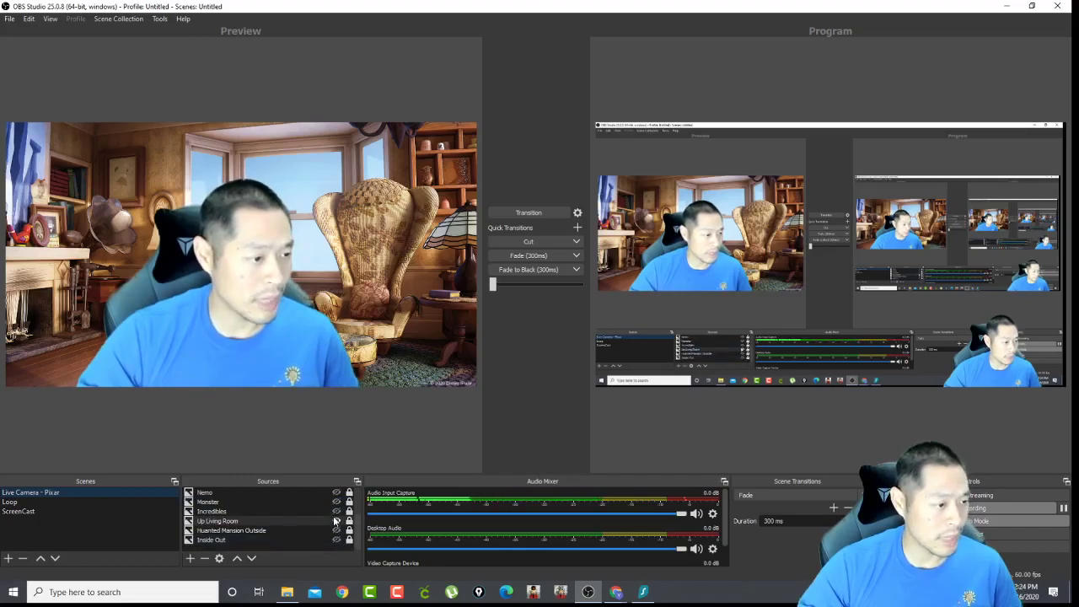
pyautogui.click(337, 531)
pyautogui.click(337, 531)
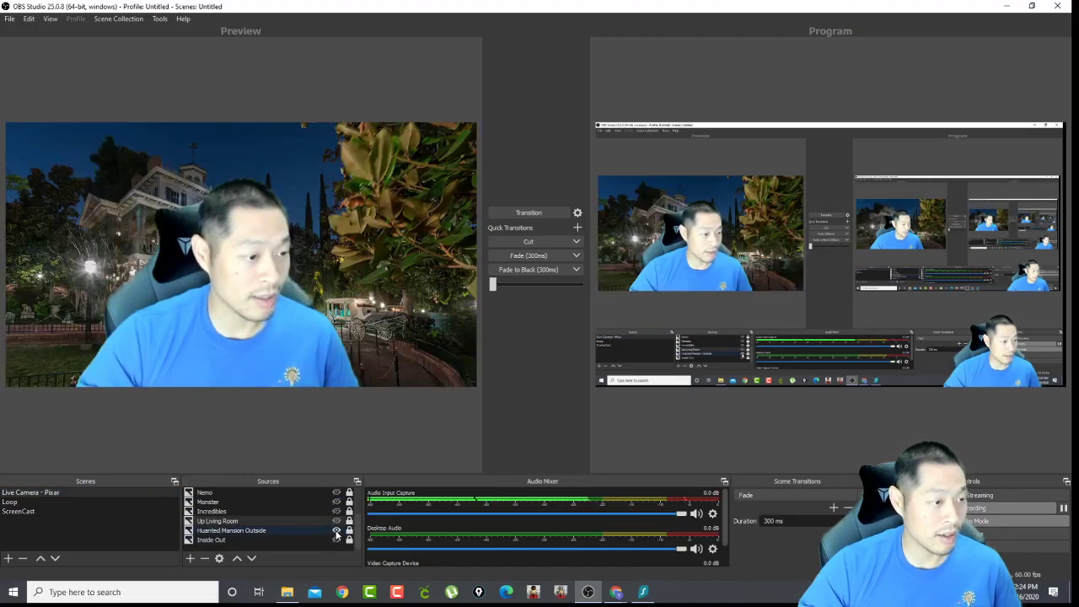
pyautogui.click(336, 531)
pyautogui.click(336, 540)
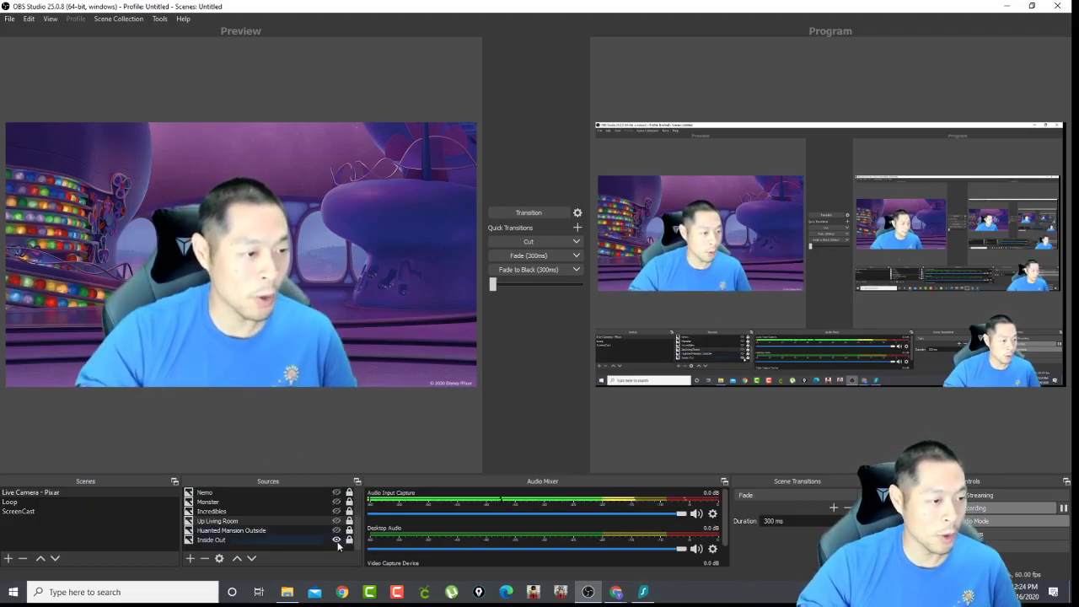
# Transition the ScreenCast scene live to Program with the T-bar, then minimize OBS.
pyautogui.click(45, 502)
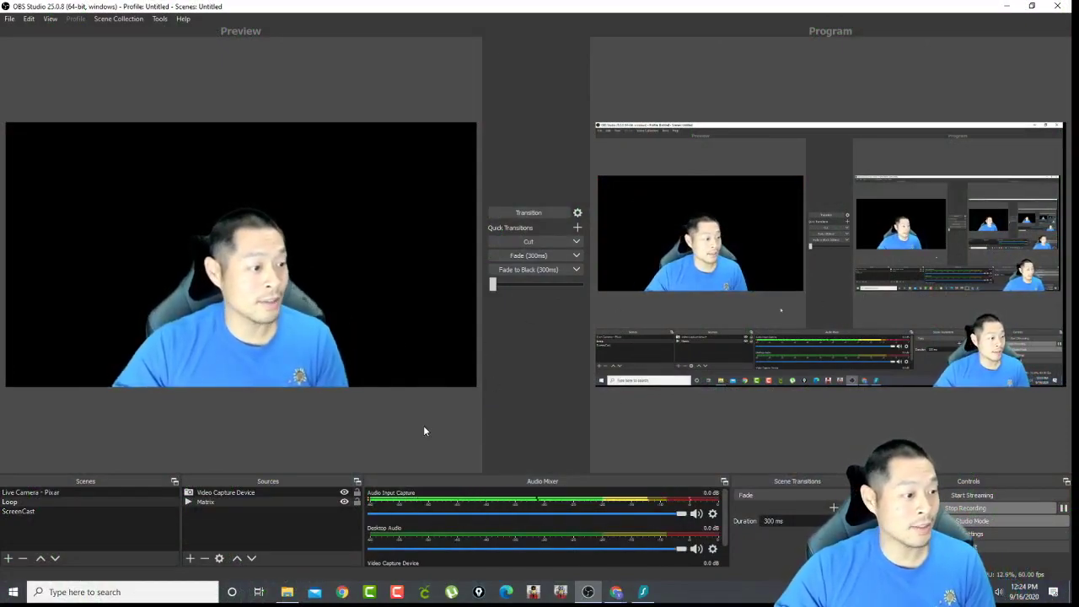
pyautogui.click(50, 511)
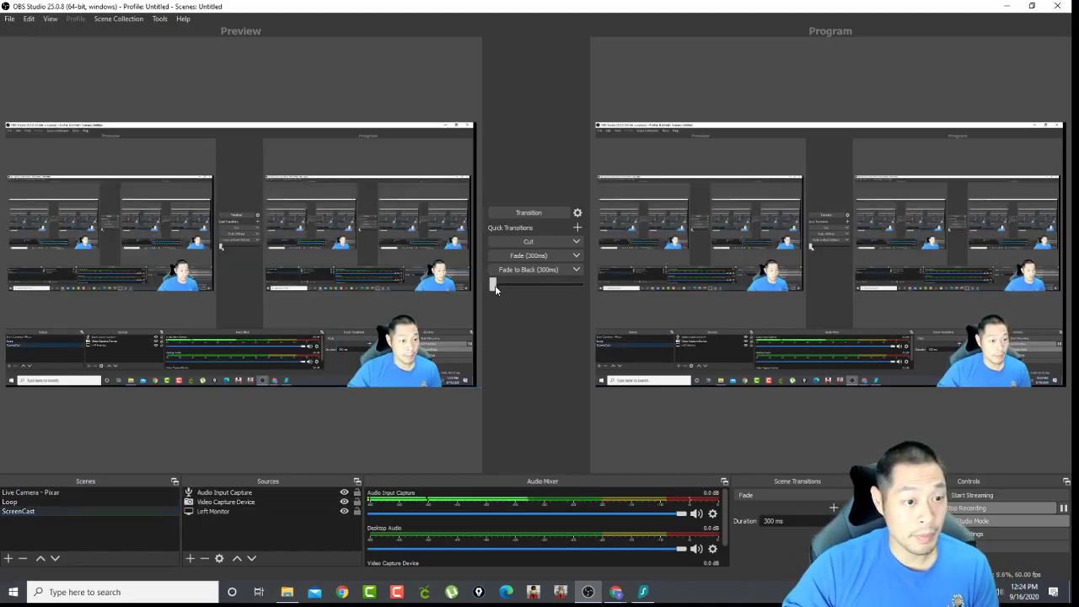
pyautogui.moveTo(492, 284); pyautogui.dragTo(582, 284)
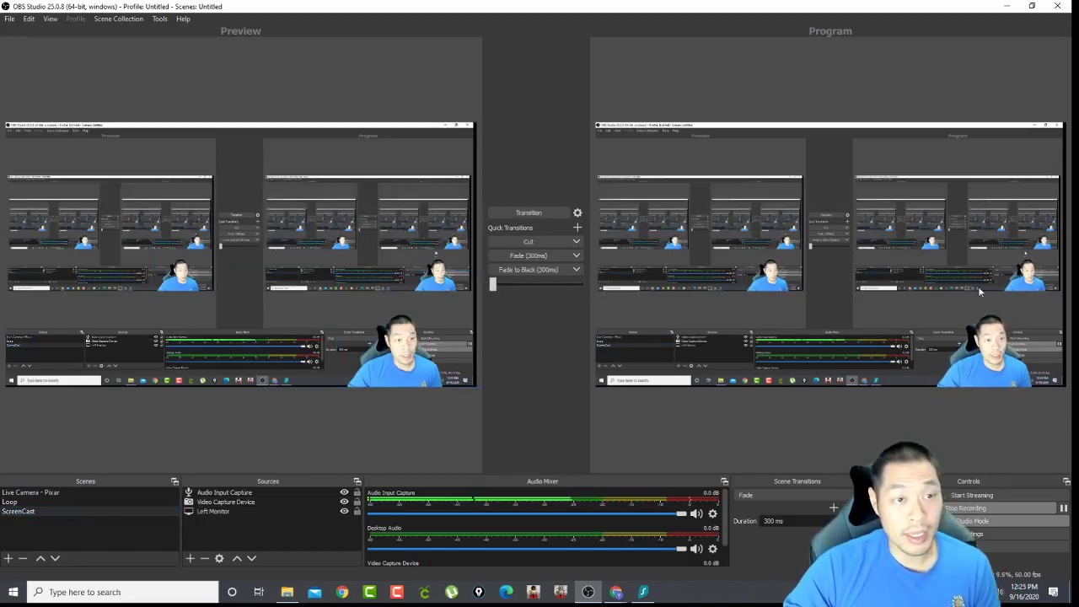
pyautogui.doubleClick(800, 8)
pyautogui.click(1003, 7)
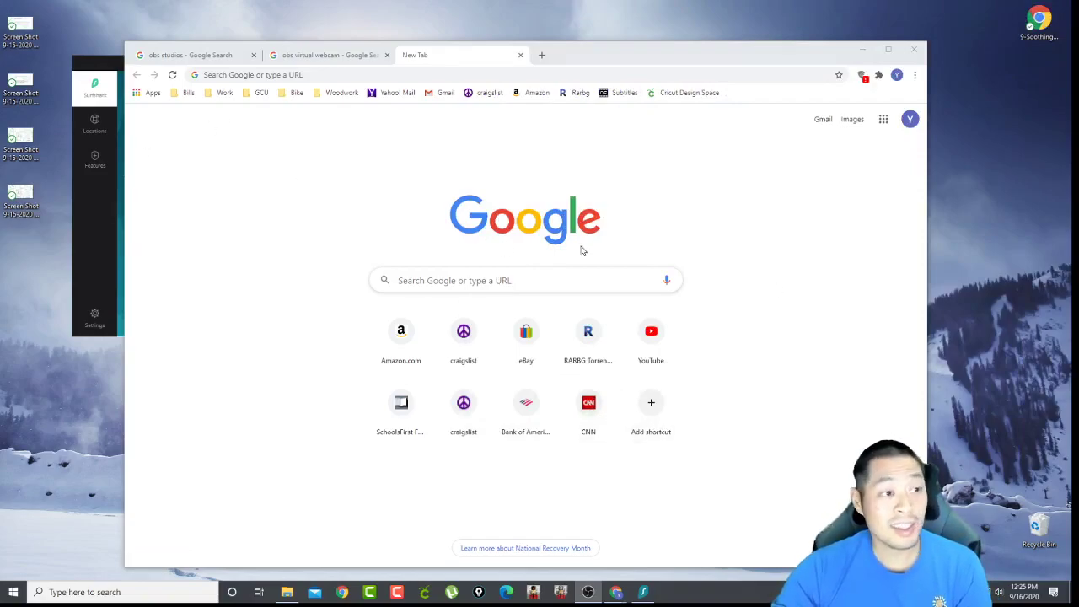
# Open the official OBS Studio site from the 'obs studios' results, then view the 'obs virtual webcam' results.
pyautogui.click(225, 55)
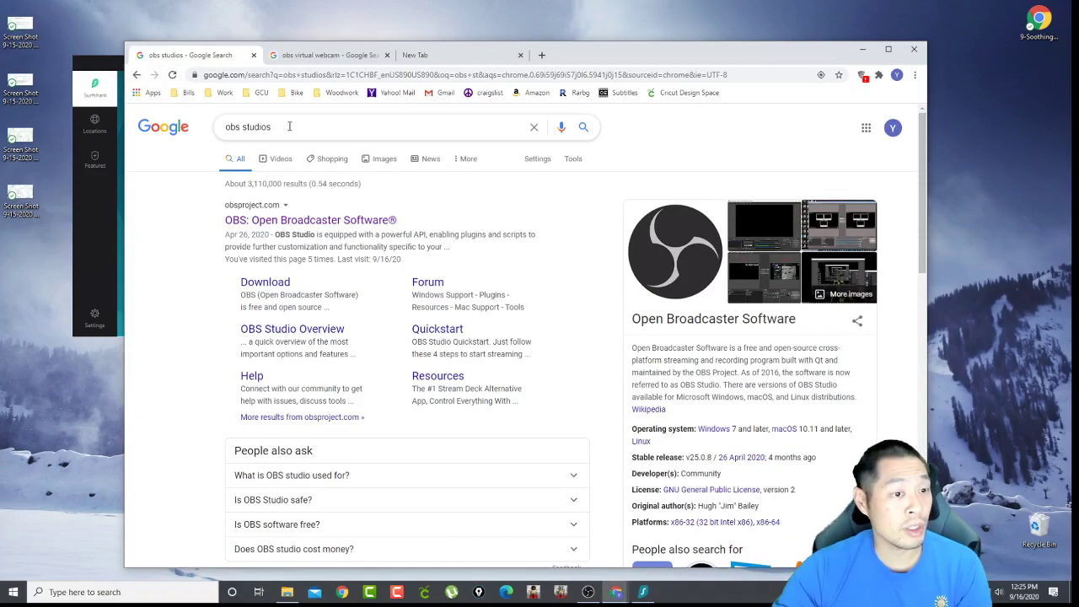
pyautogui.click(335, 222)
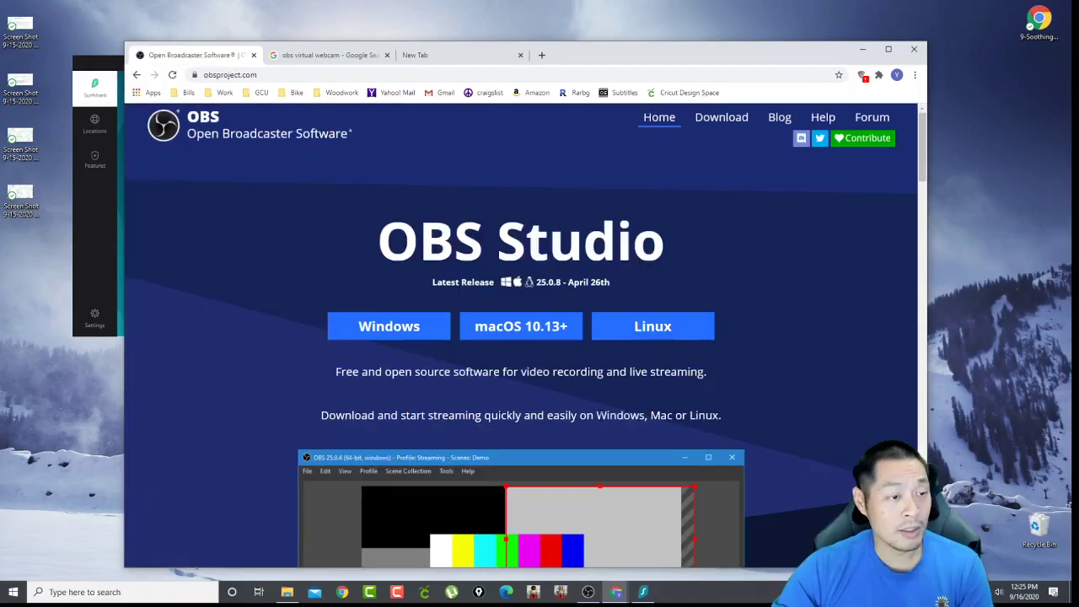
pyautogui.click(329, 59)
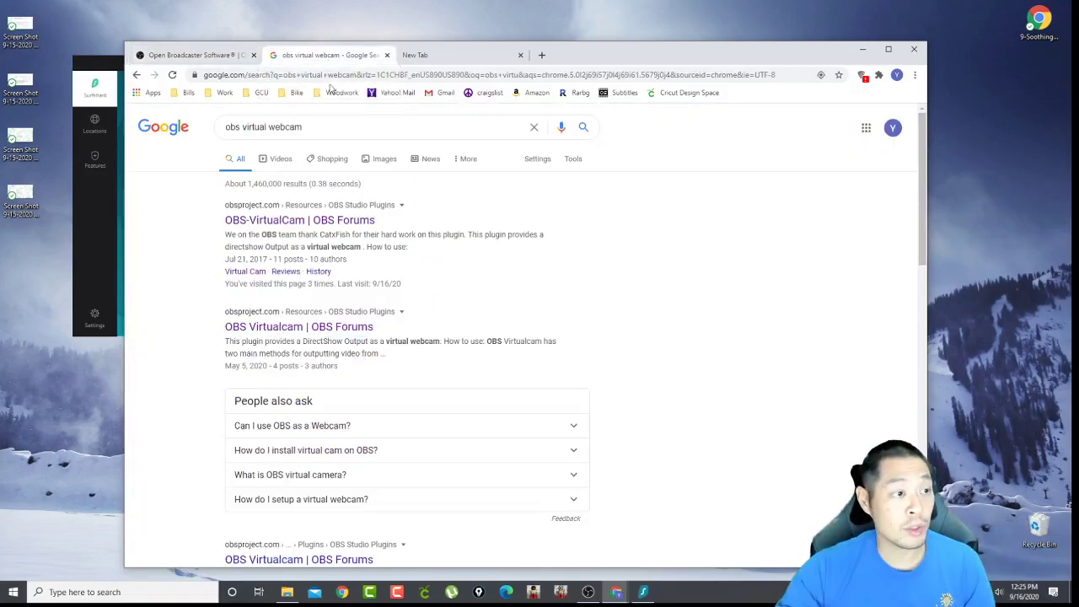
# Open the OBS-VirtualCam forum result, then bring OBS Studio back to the front.
pyautogui.click(292, 222)
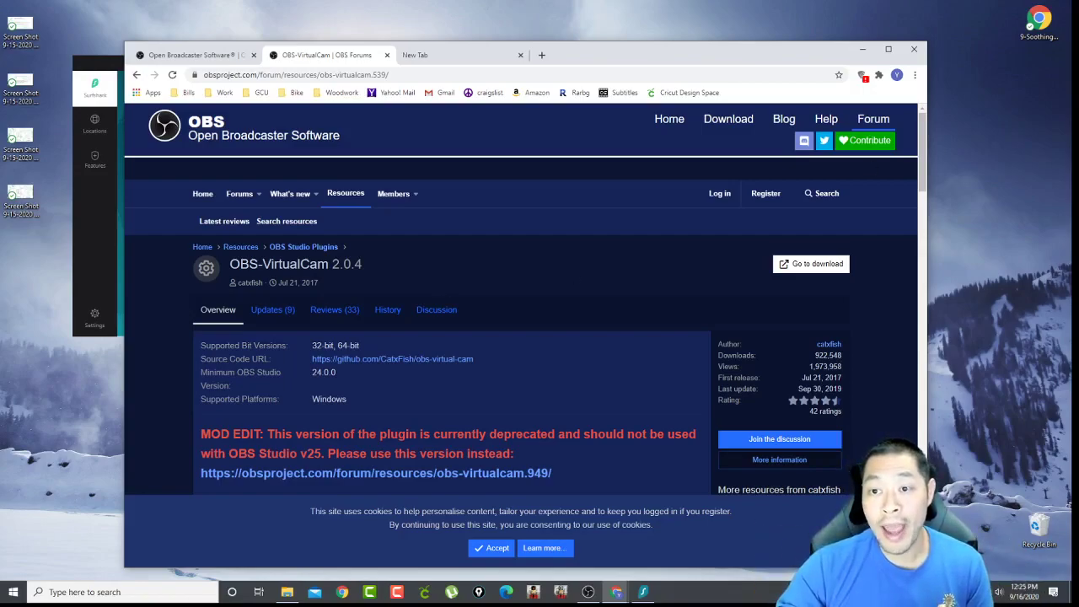
pyautogui.hotkey('alt', 'Tab')
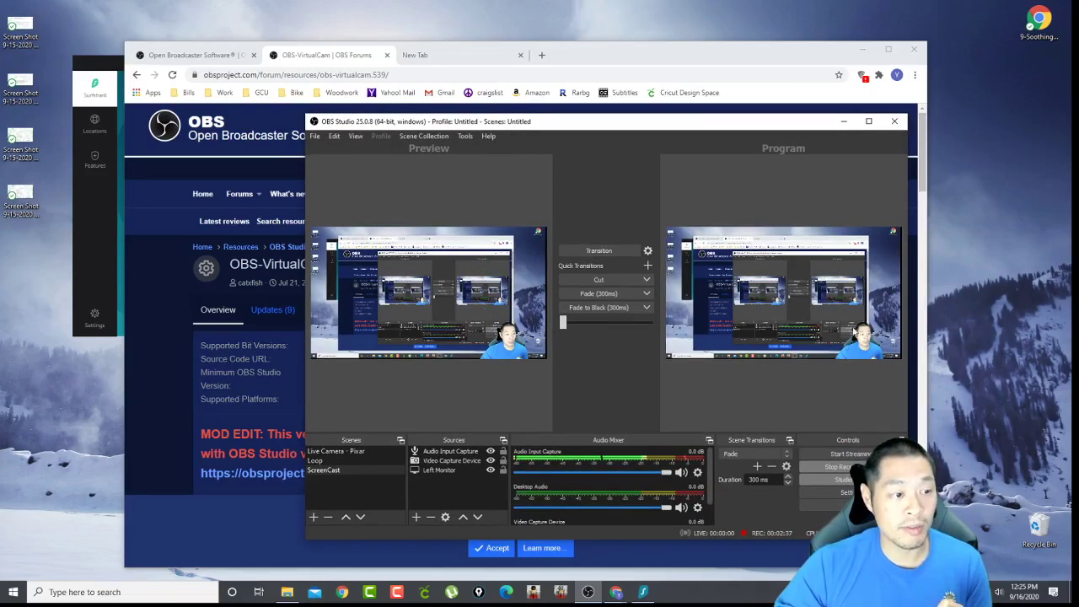
# Preview the Live Camera - Pixar scene using the arrow keys, then return to Chrome.
pyautogui.press('Up')
pyautogui.press('Up')
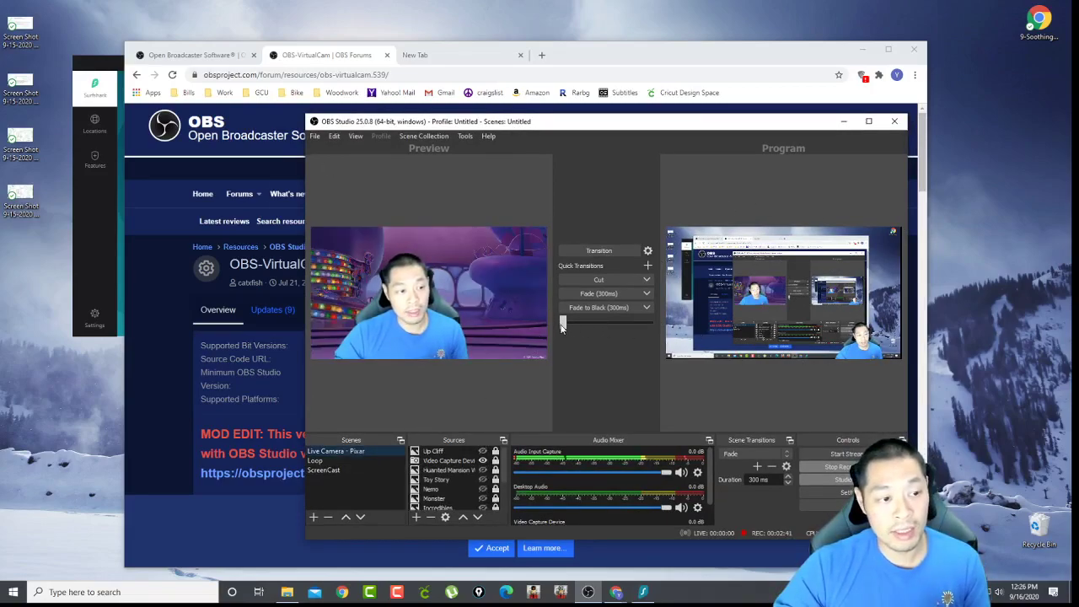
pyautogui.press('Down')
pyautogui.press('Down')
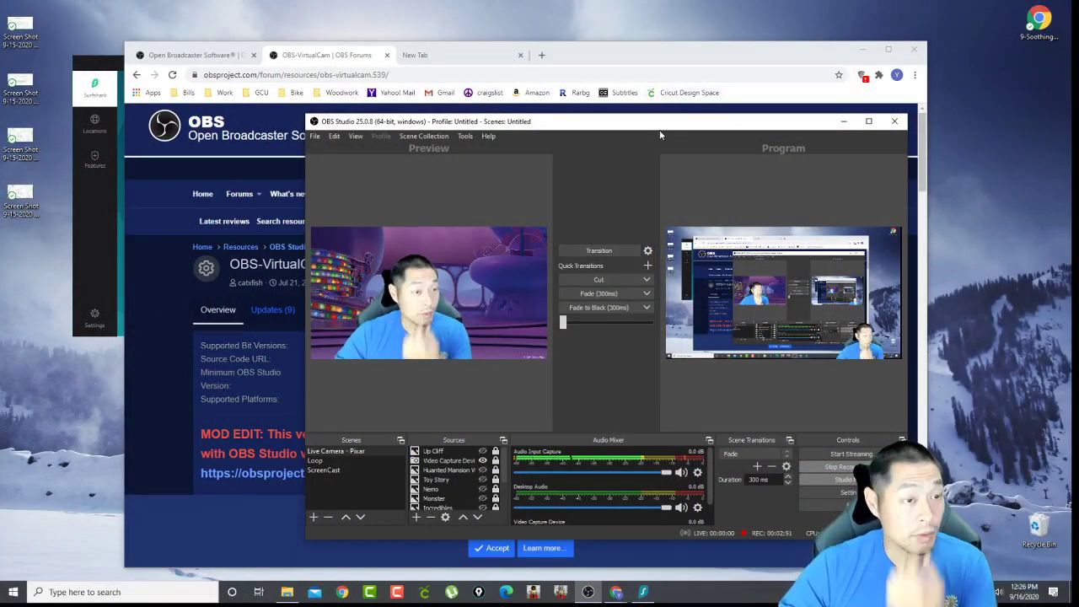
pyautogui.hotkey('alt', 'Tab')
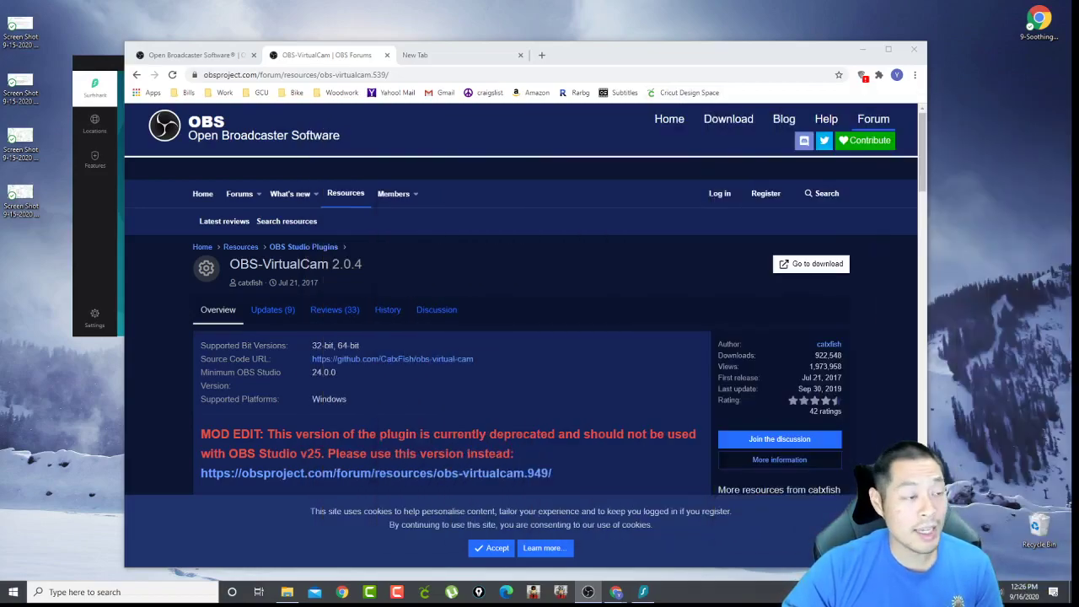
# Open the newer OBS Virtualcam 2.0.5 forum page, then bring OBS forward from the taskbar.
pyautogui.click(223, 55)
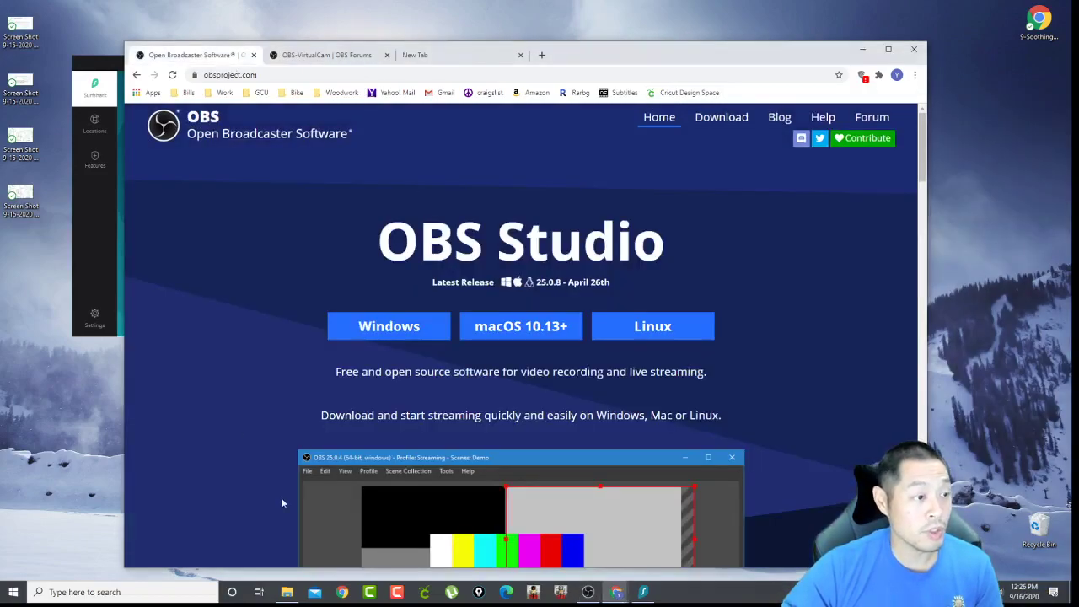
pyautogui.click(325, 55)
pyautogui.scroll(-2, 362, 426)
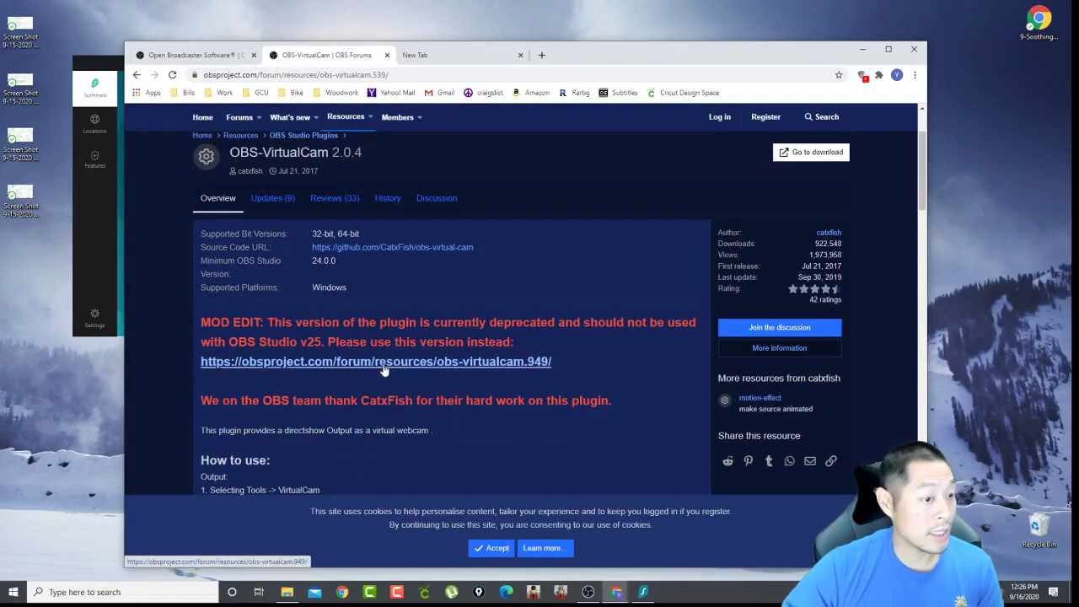
pyautogui.click(382, 364)
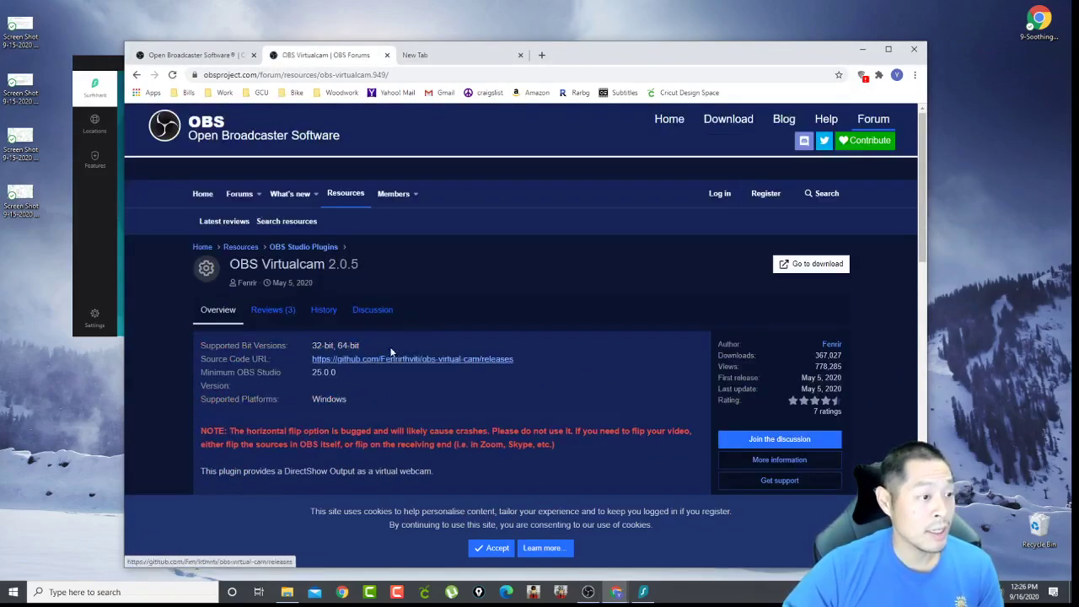
pyautogui.scroll(-1, 263, 277)
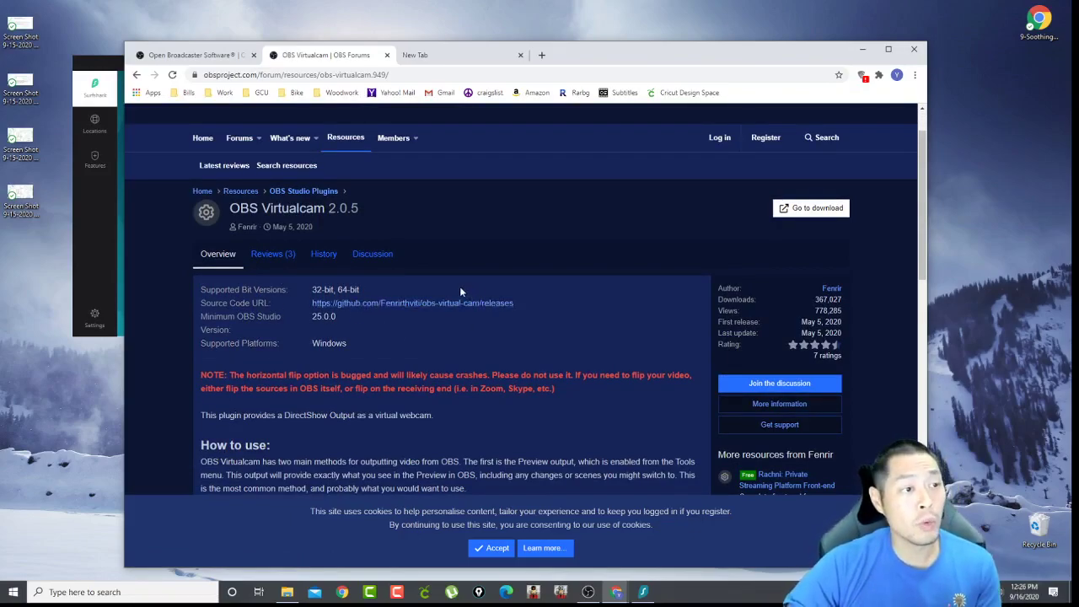
pyautogui.click(215, 54)
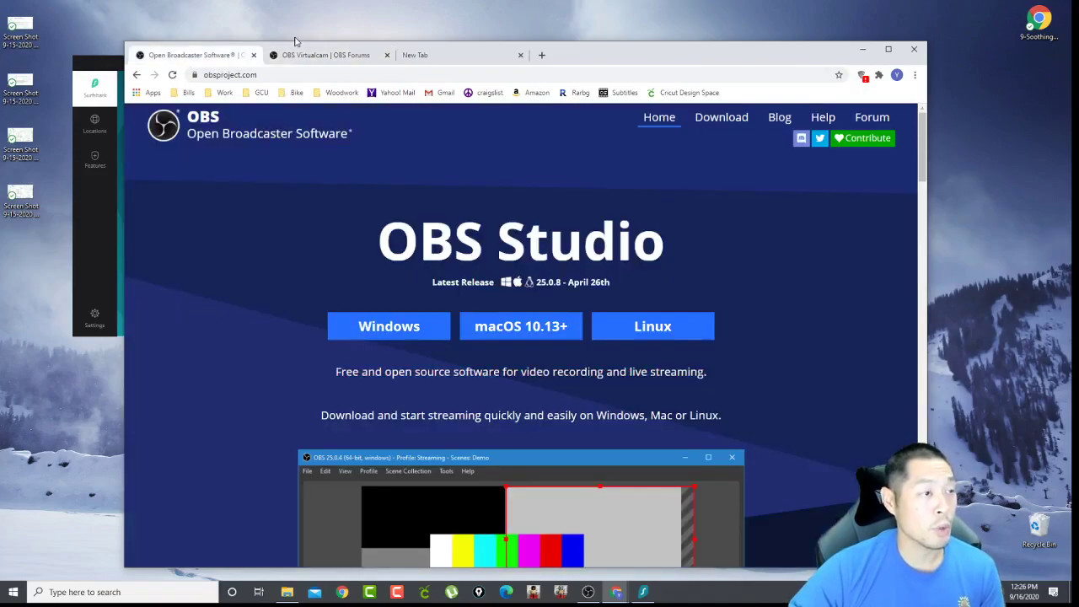
pyautogui.click(320, 56)
pyautogui.click(588, 592)
# Move the OBS window left over the browser and add a new scene named 'Test'.
pyautogui.moveTo(590, 113); pyautogui.dragTo(222, 108)
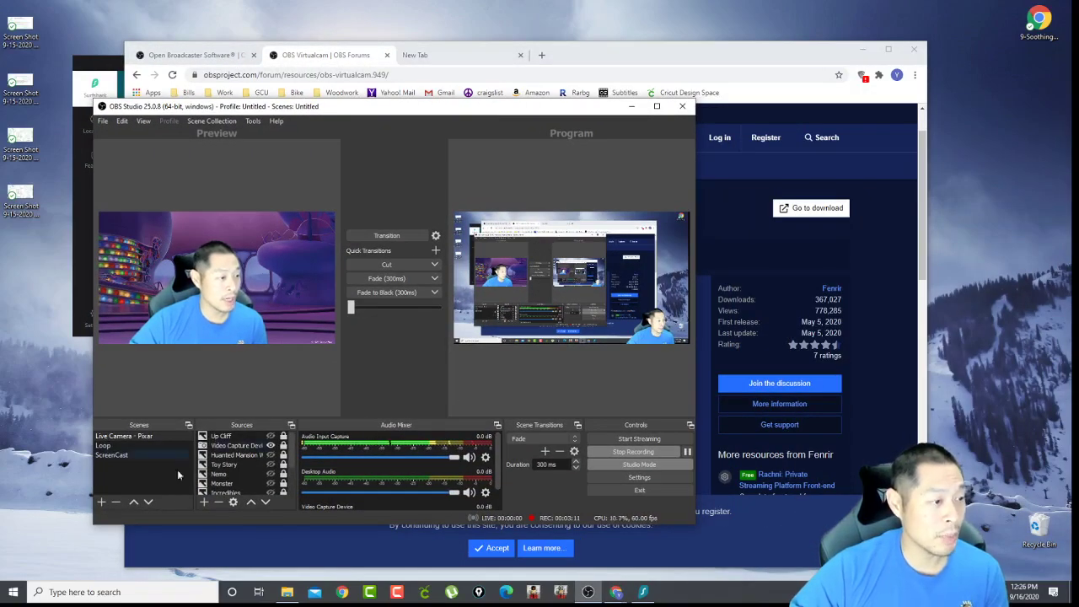
pyautogui.click(102, 502)
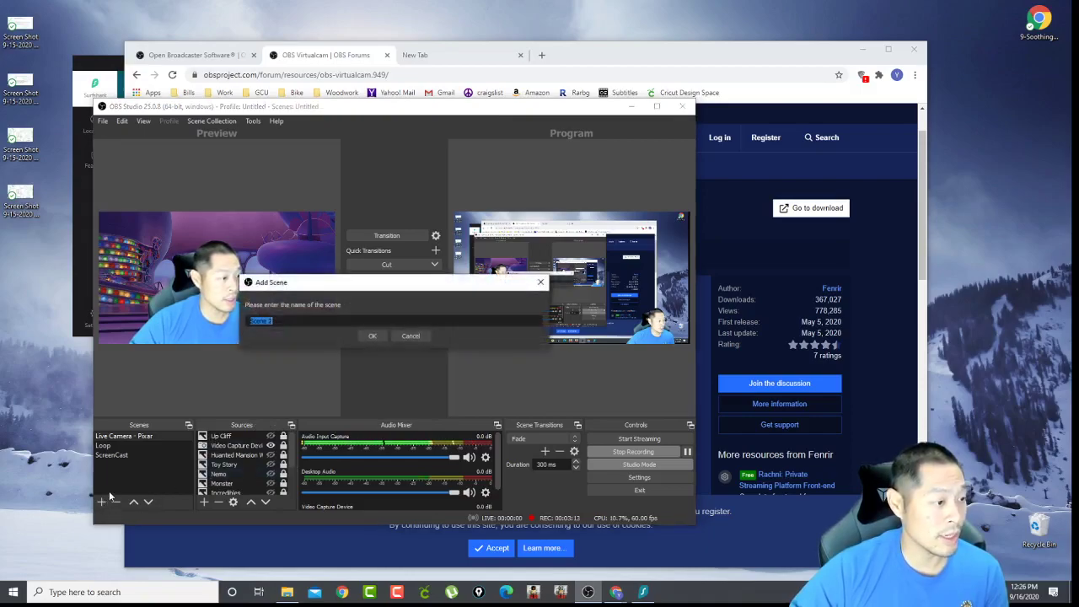
pyautogui.write('Test')
pyautogui.click(373, 336)
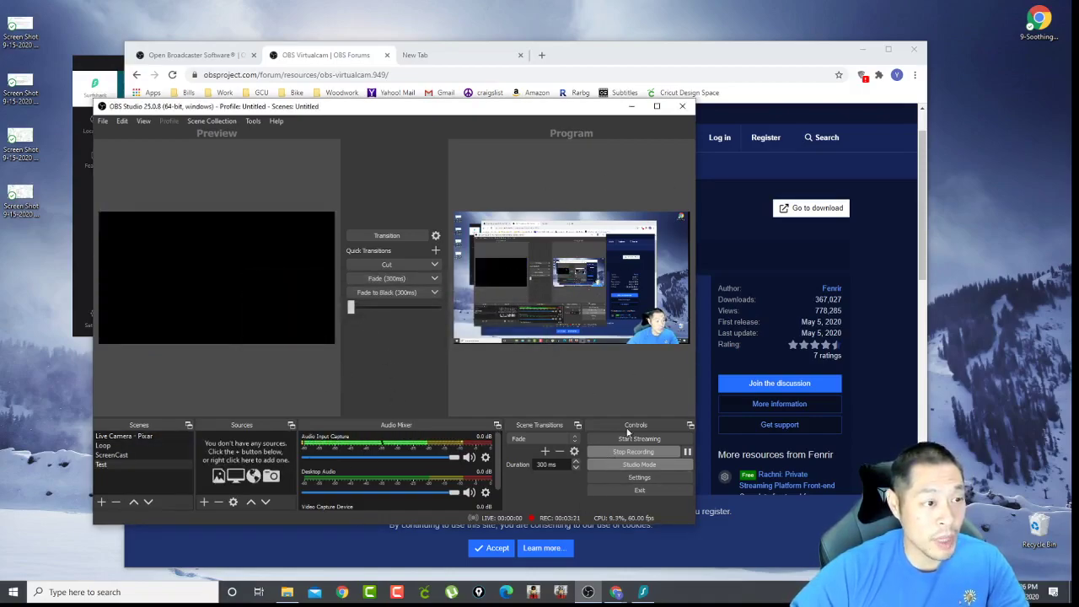
# Turn Studio Mode off and back on, then preview the empty Test scene.
pyautogui.click(651, 470)
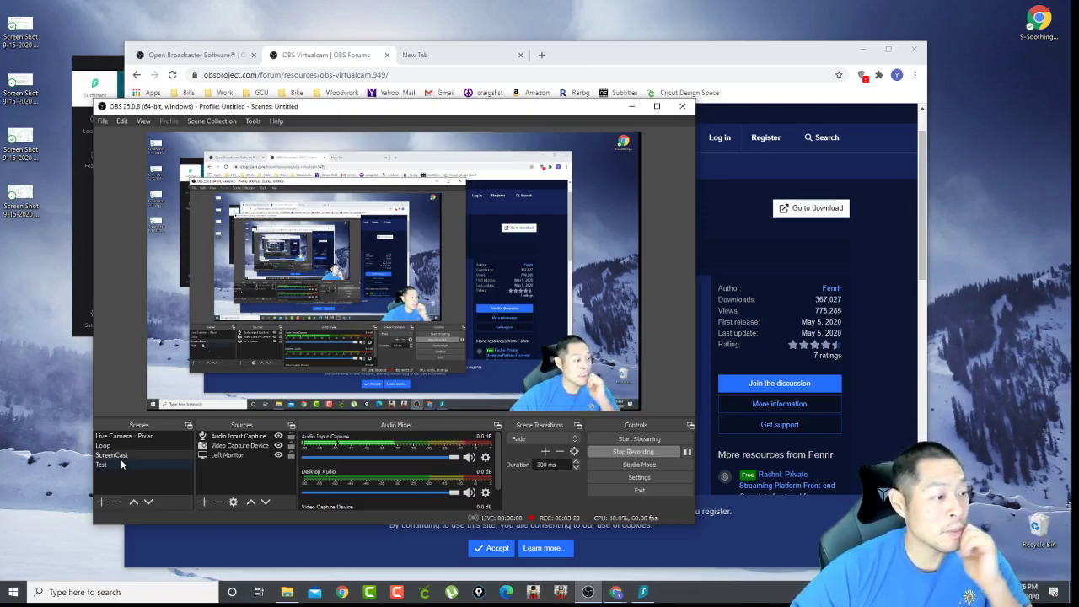
pyautogui.click(657, 464)
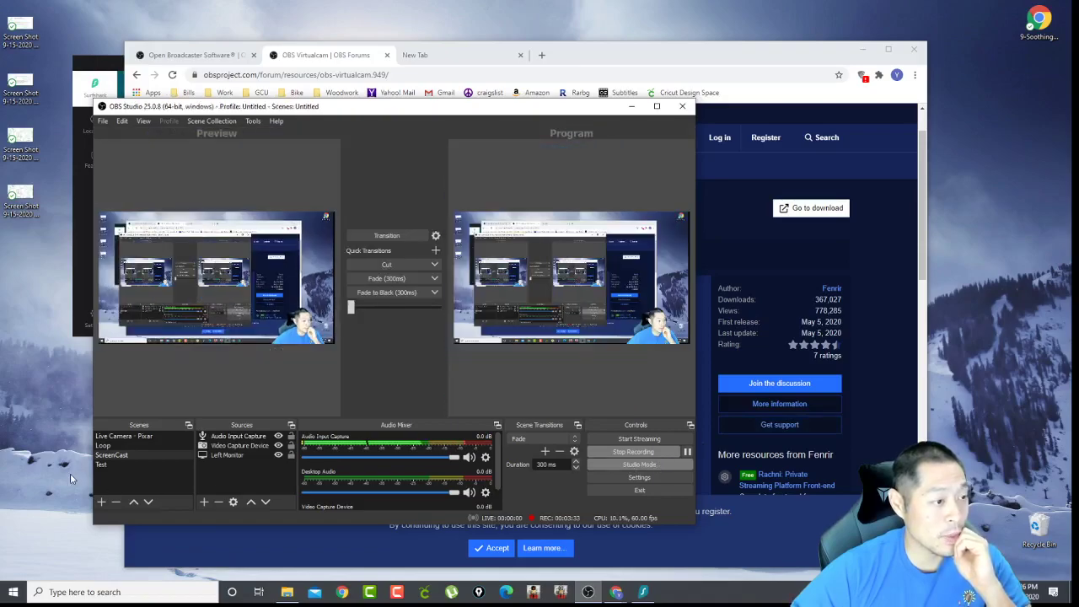
pyautogui.click(99, 467)
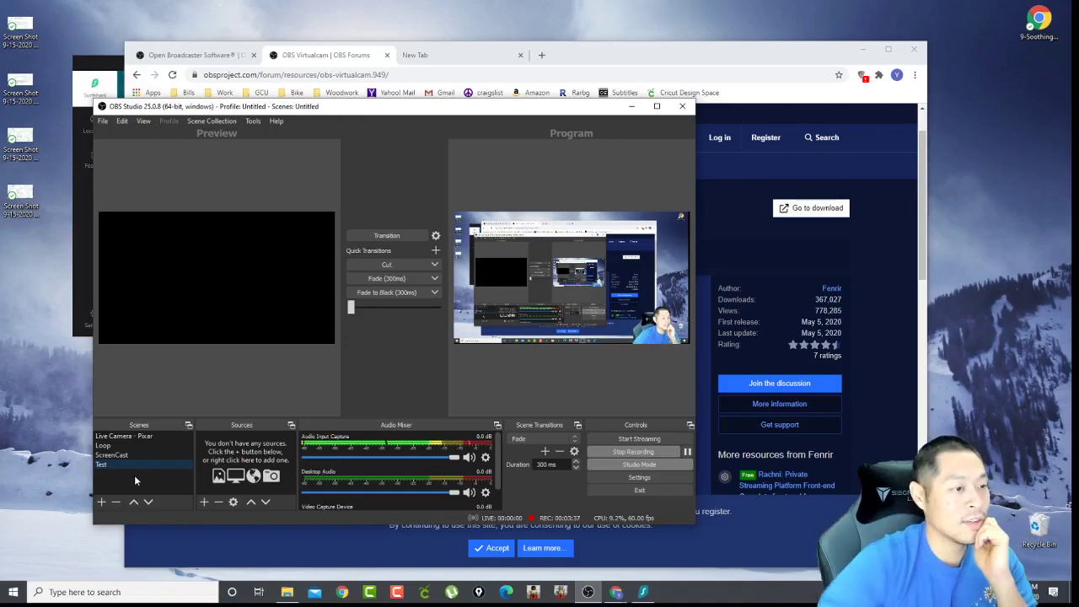
pyautogui.doubleClick(379, 106)
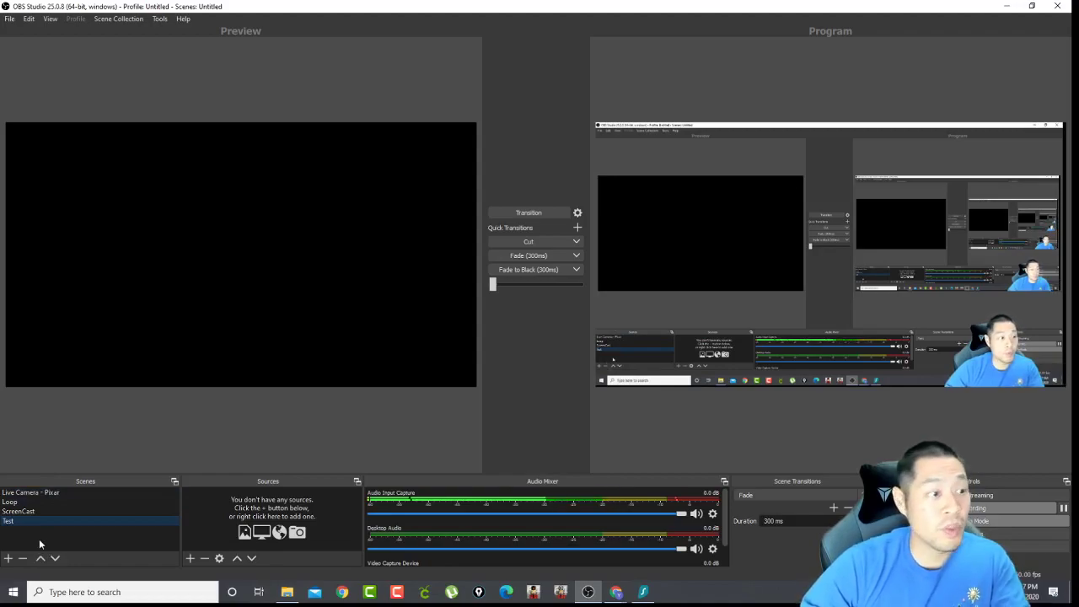
# Look through the Live Camera - Pixar, Loop and ScreenCast scenes, then reselect Test.
pyautogui.click(30, 494)
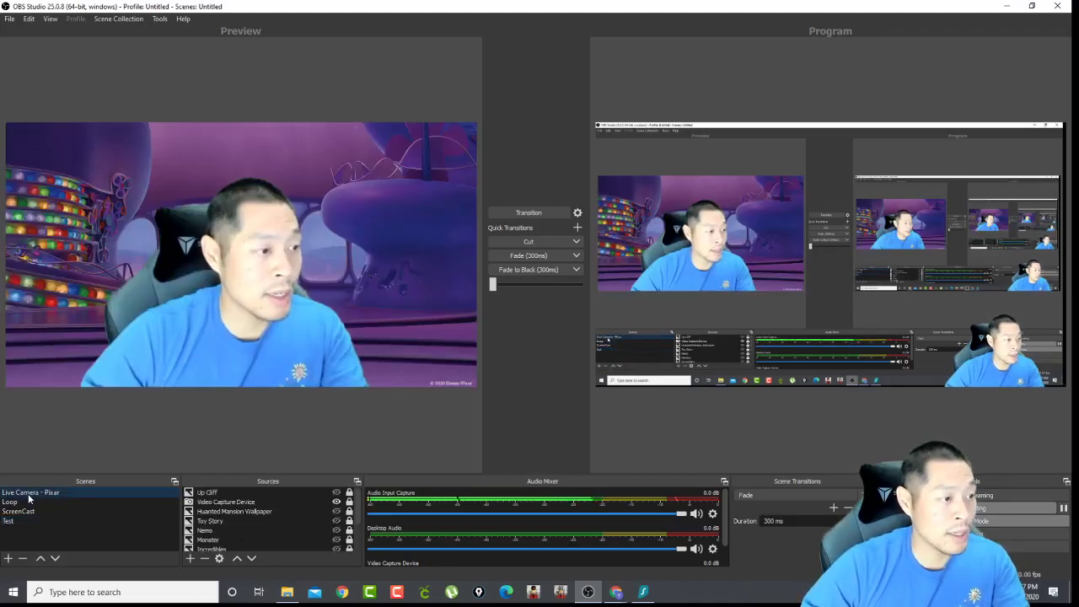
pyautogui.click(28, 502)
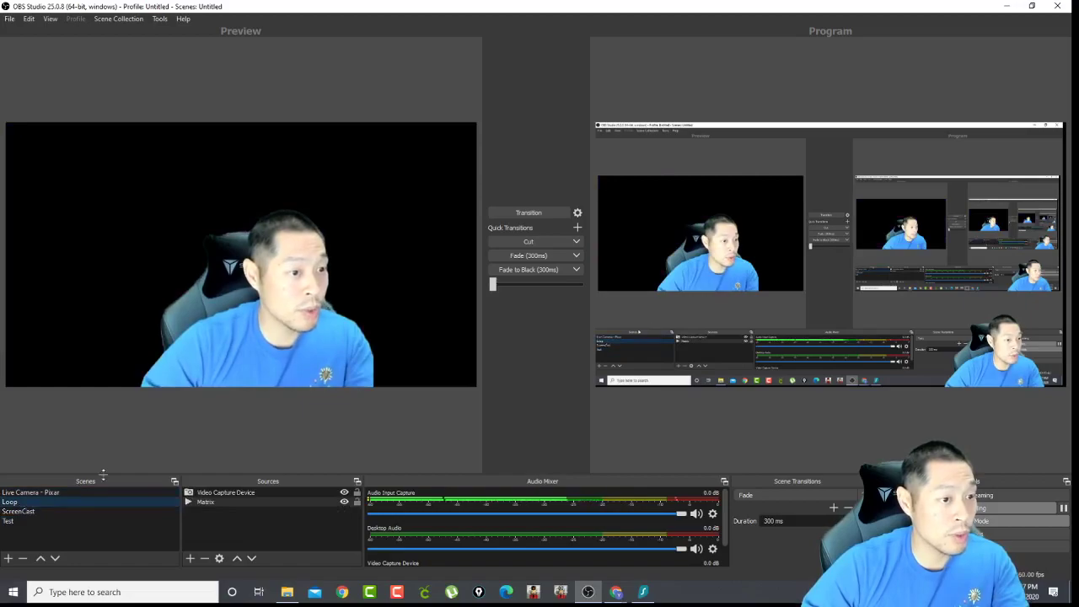
pyautogui.click(25, 512)
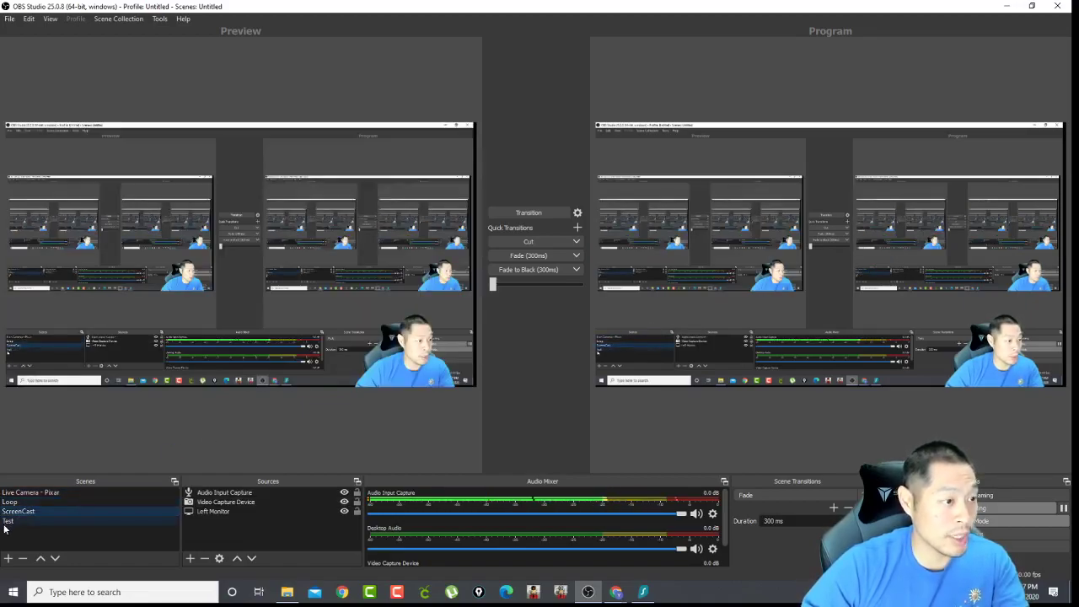
pyautogui.click(9, 521)
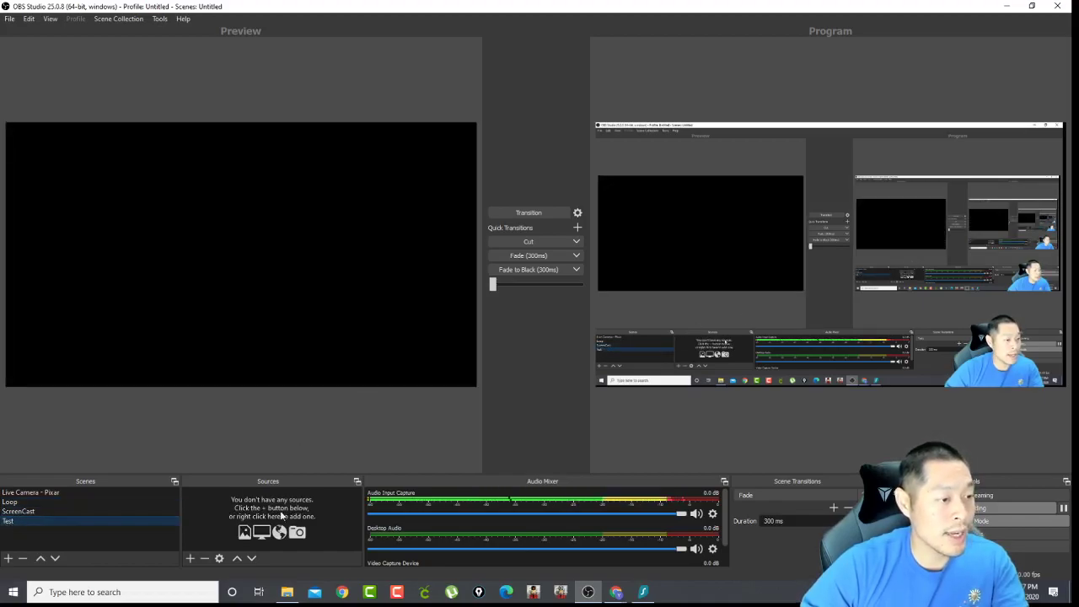
# Add the existing Video Capture Device source to Test and center it on the canvas.
pyautogui.click(191, 559)
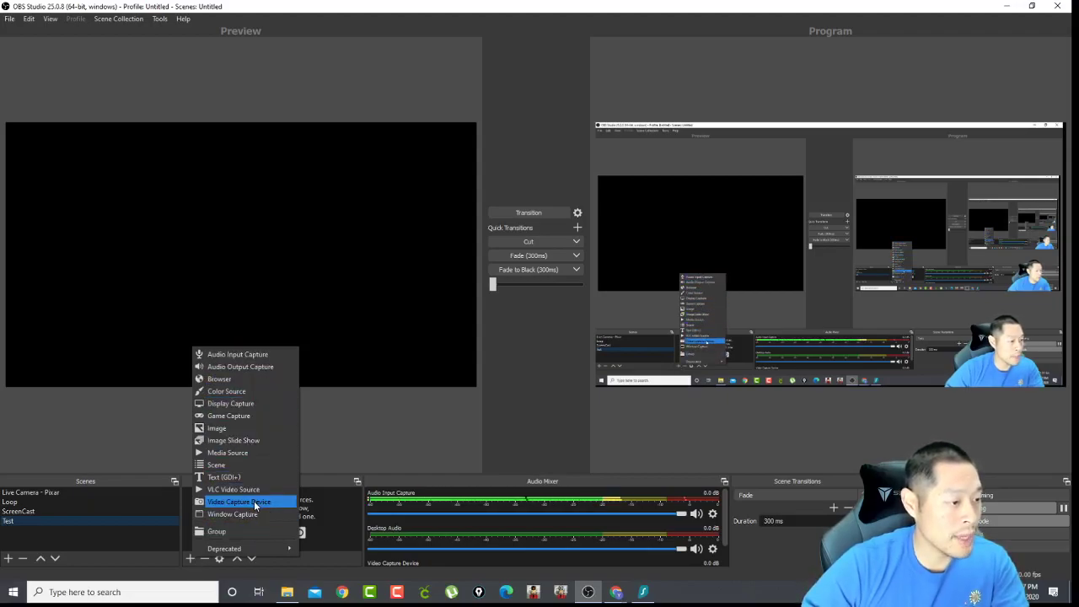
pyautogui.click(239, 502)
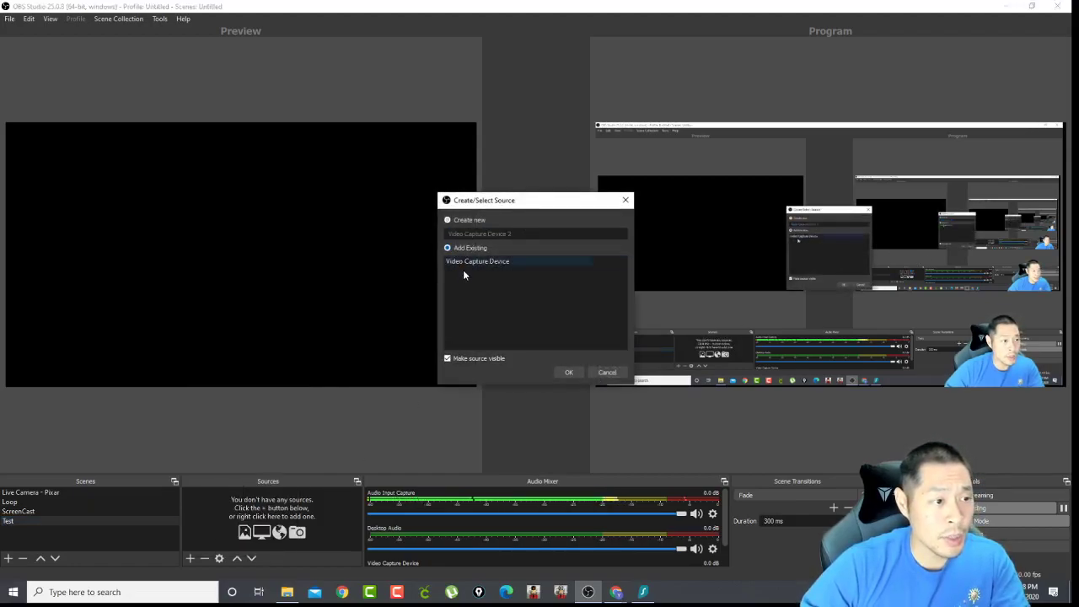
pyautogui.click(568, 372)
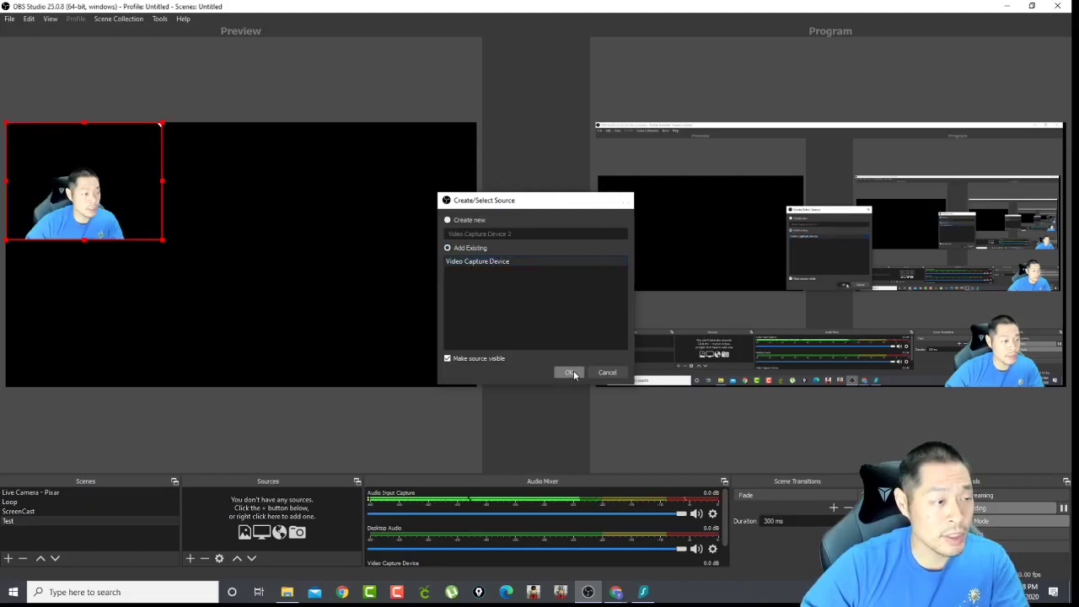
pyautogui.moveTo(100, 217); pyautogui.dragTo(271, 309)
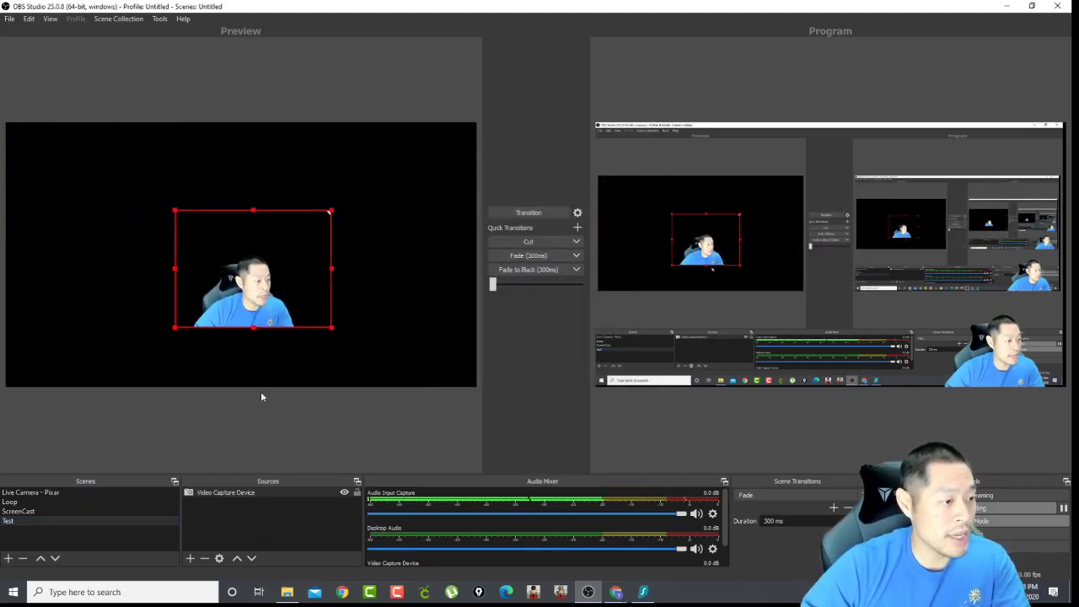
# Open the Video Capture Device's Filters and disable the Chroma Key filter.
pyautogui.rightClick(236, 491)
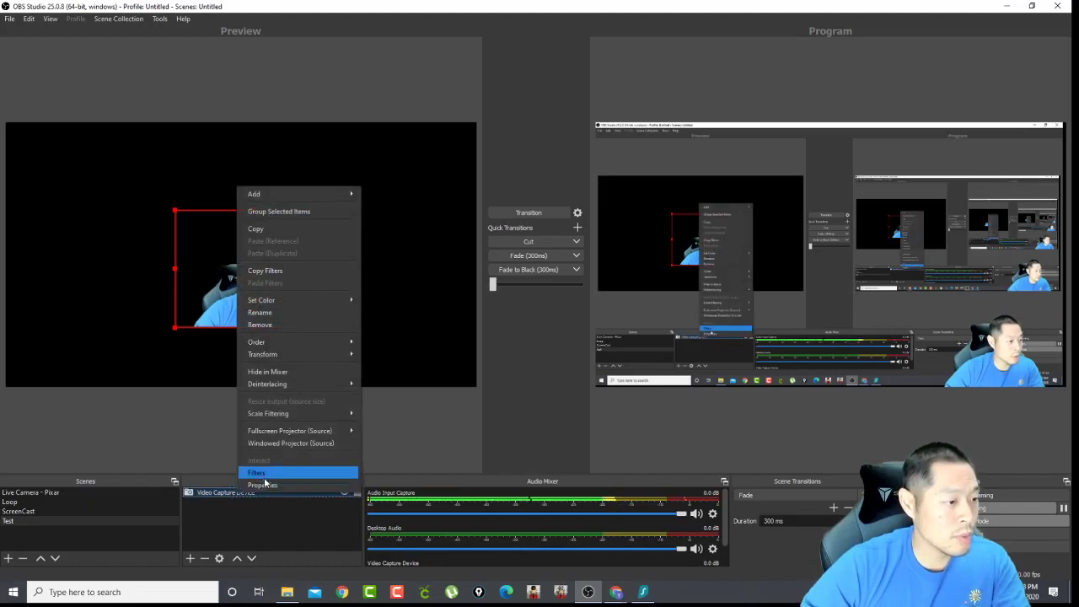
pyautogui.click(263, 477)
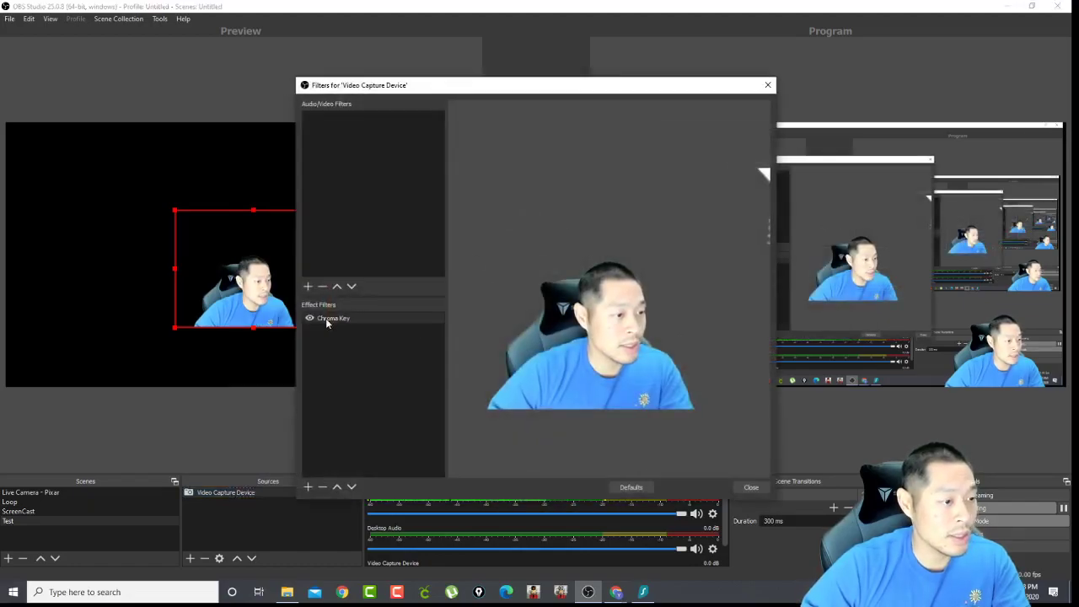
pyautogui.click(310, 318)
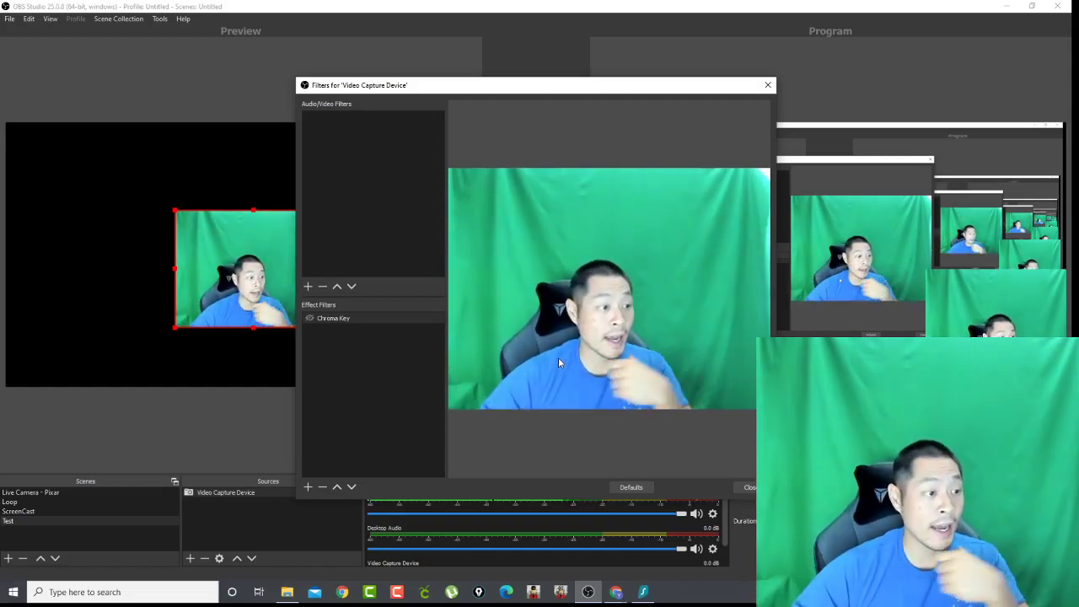
# Review filter types and Chroma Key settings, toggle it on then off, and close Filters.
pyautogui.click(308, 488)
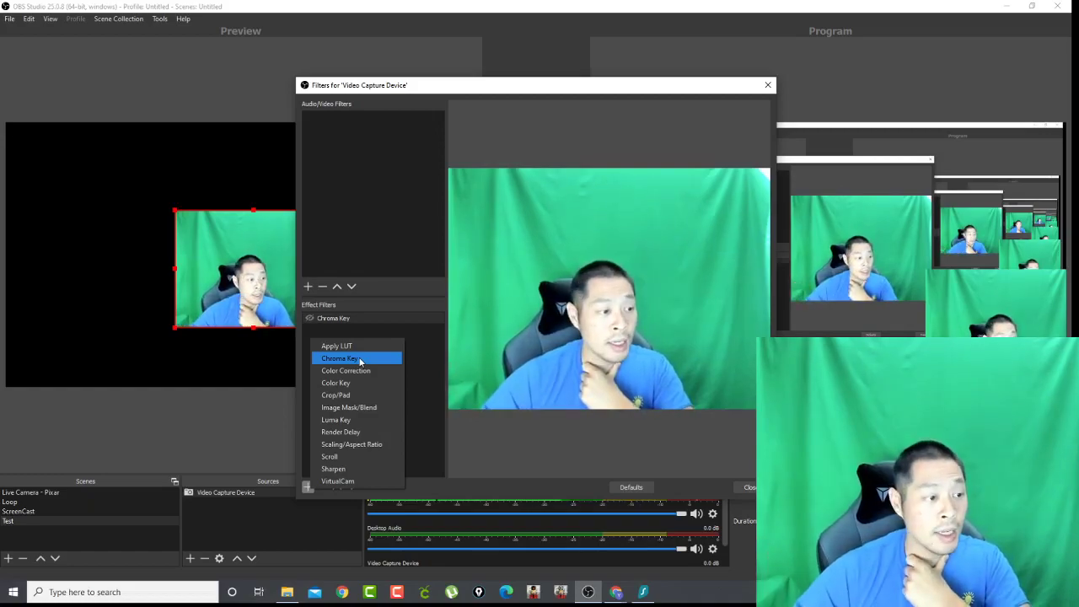
pyautogui.click(334, 319)
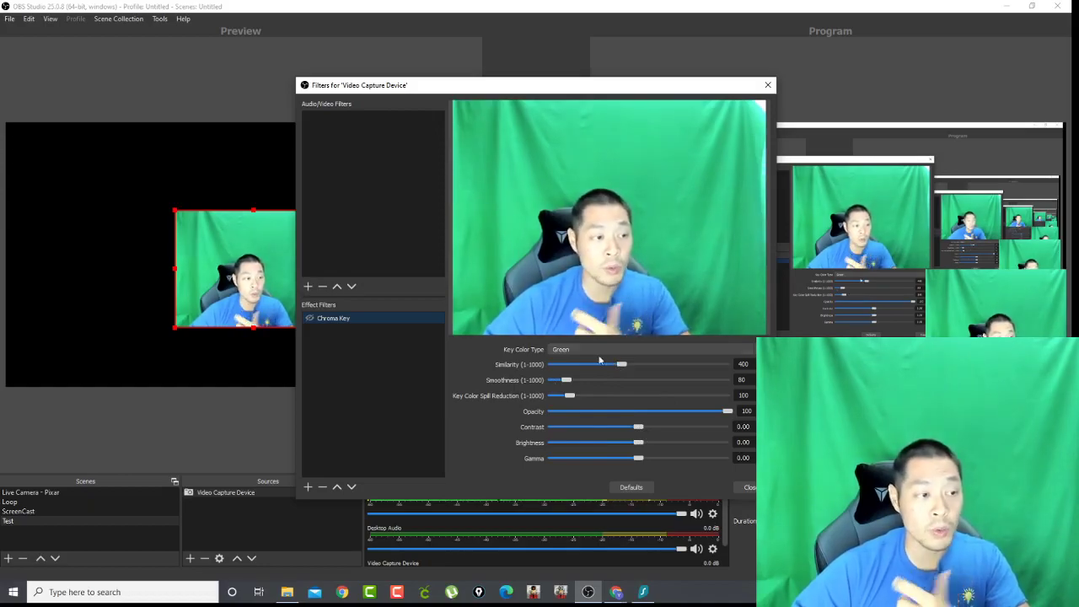
pyautogui.click(310, 318)
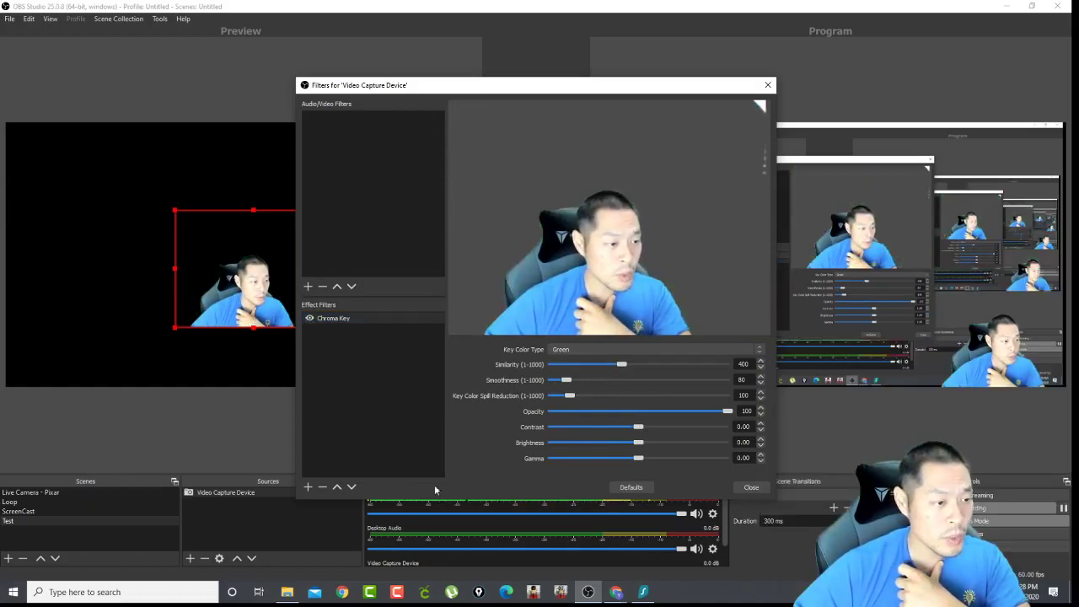
pyautogui.click(310, 318)
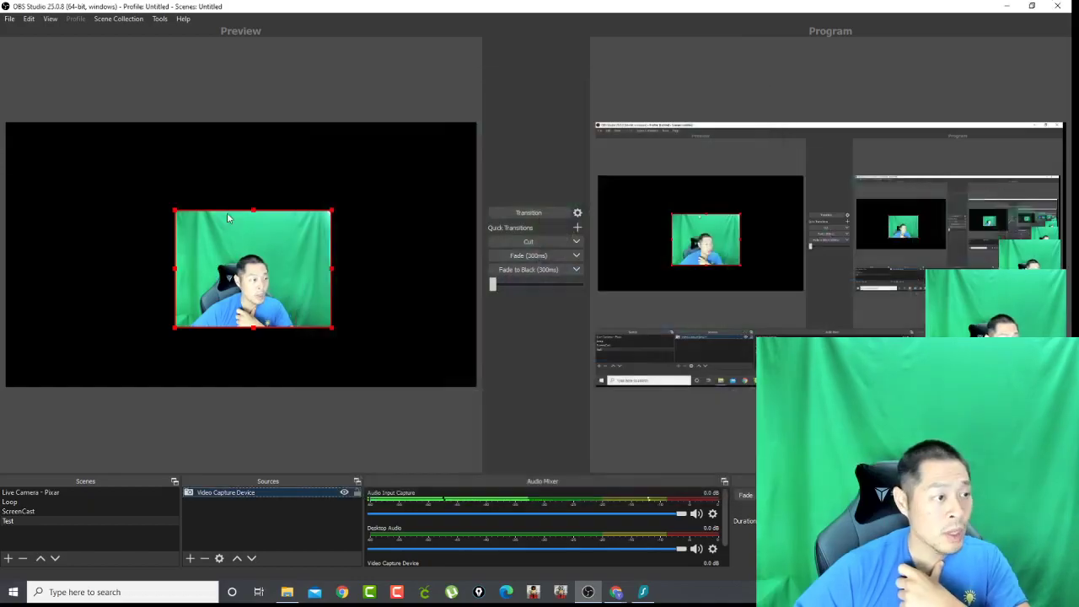
pyautogui.click(768, 87)
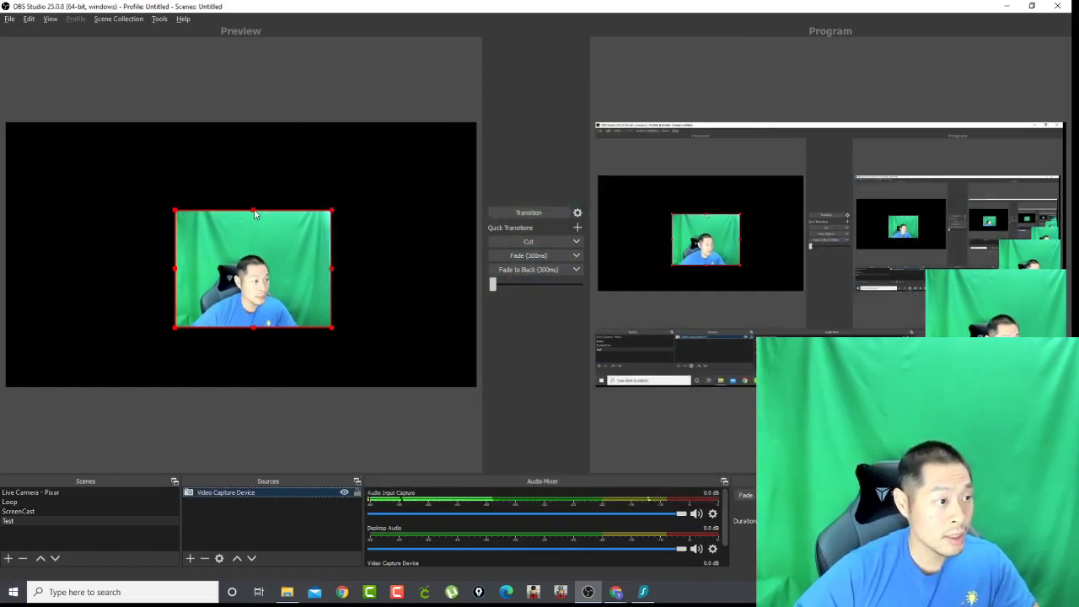
# Resize the webcam by its edges, move it up-left, and enlarge it on the canvas.
pyautogui.moveTo(256, 214); pyautogui.dragTo(258, 254)
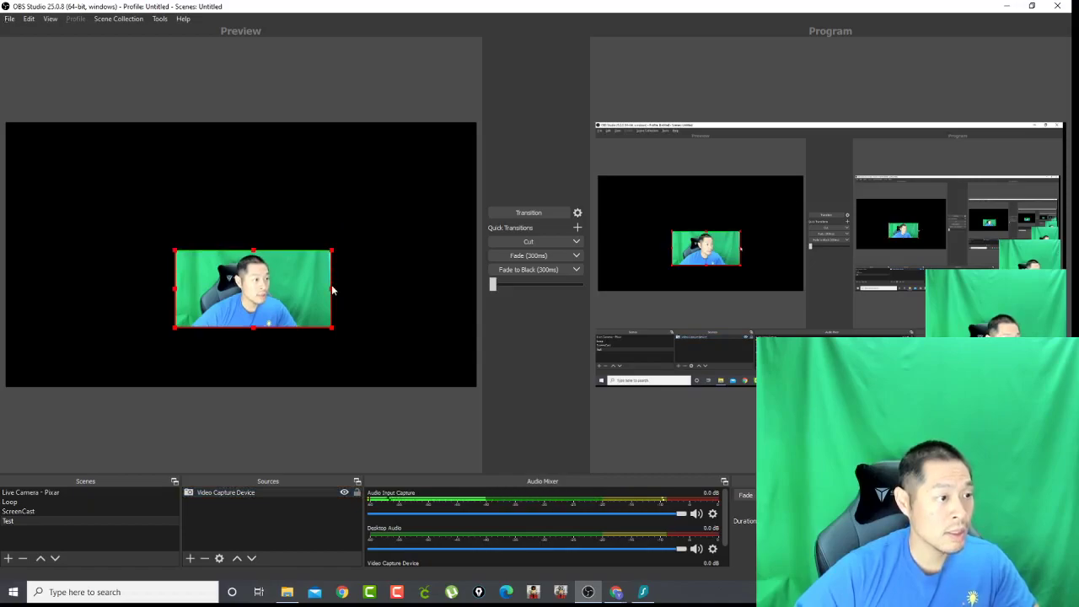
pyautogui.moveTo(324, 292); pyautogui.dragTo(305, 298)
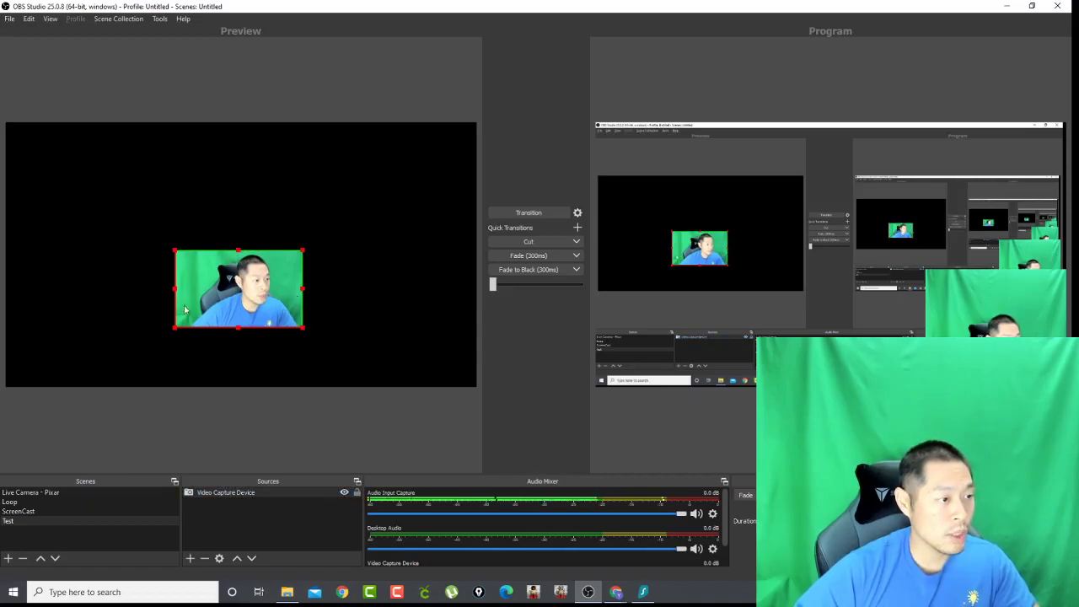
pyautogui.moveTo(189, 291); pyautogui.dragTo(90, 227)
pyautogui.moveTo(202, 266); pyautogui.dragTo(339, 369)
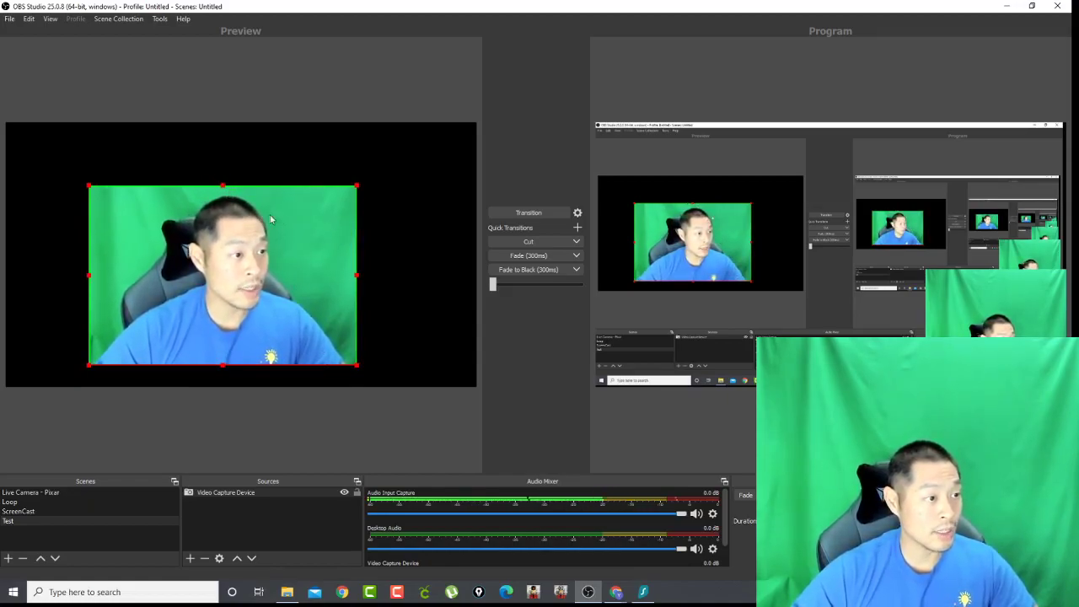
# Turn the webcam's Chroma Key filter back on to remove the green screen.
pyautogui.rightClick(259, 257)
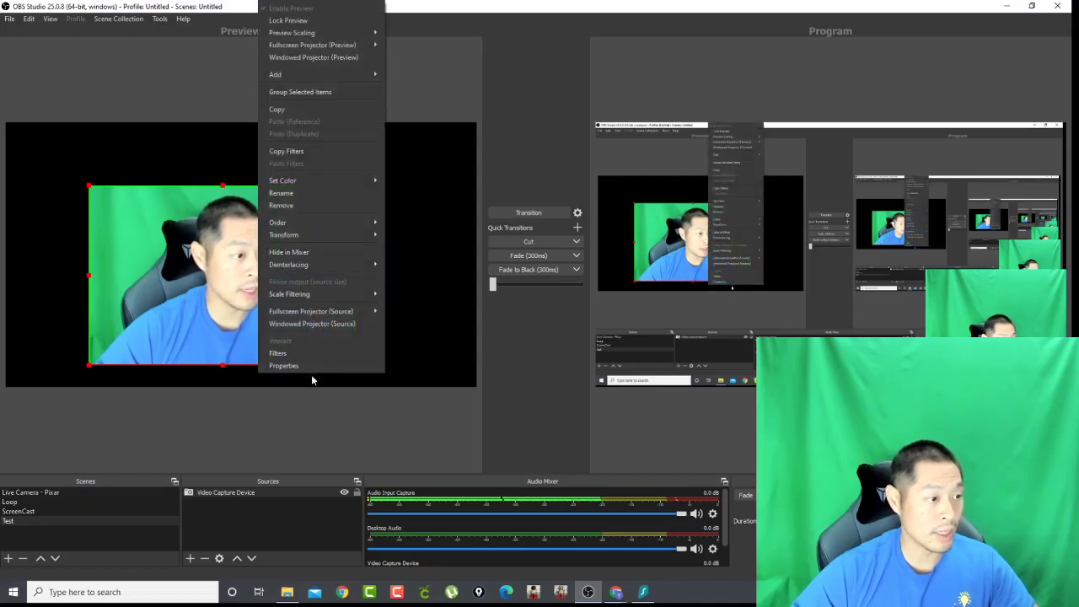
pyautogui.click(300, 353)
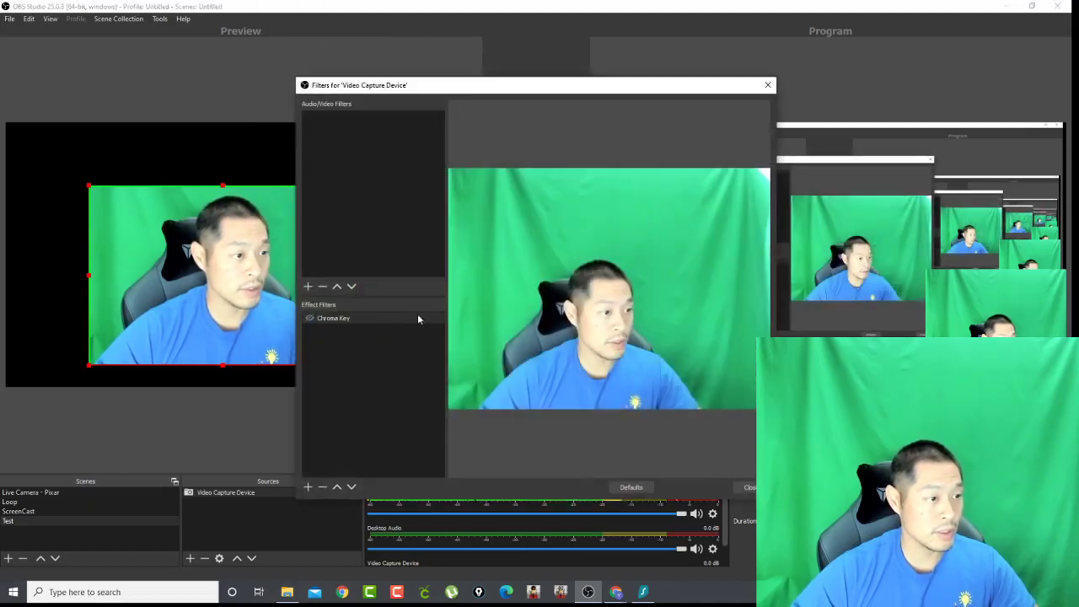
pyautogui.click(309, 318)
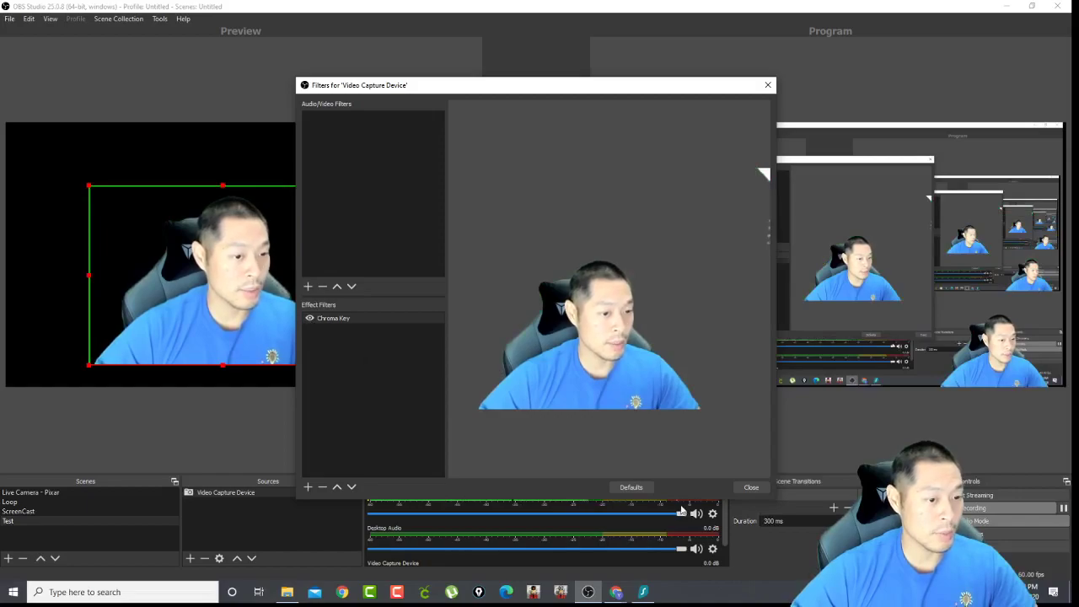
pyautogui.click(751, 487)
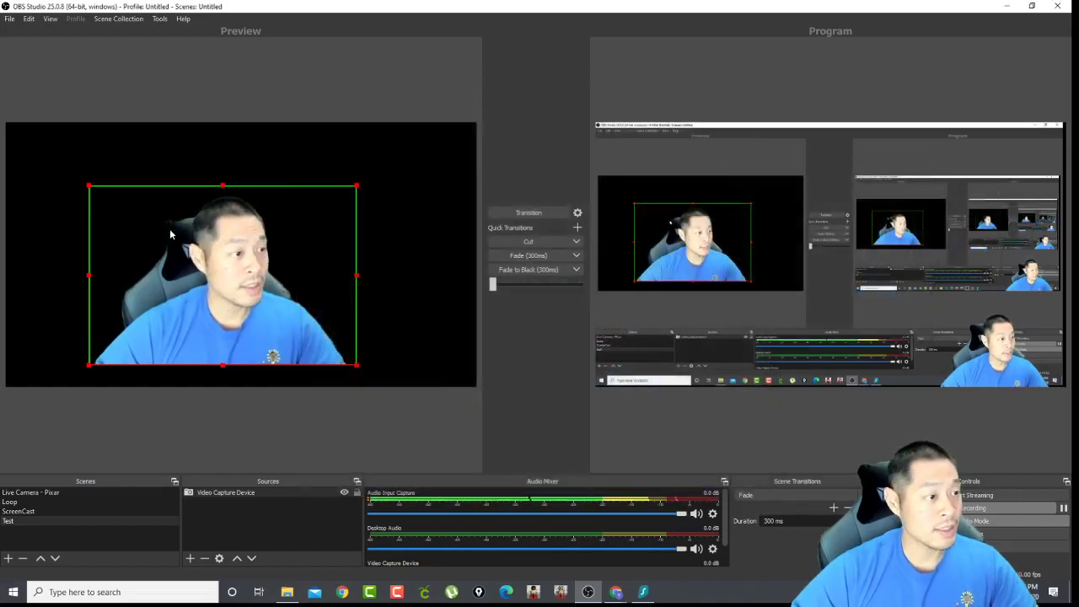
# Enlarge the webcam so it fills the lower part of the canvas.
pyautogui.moveTo(358, 369); pyautogui.dragTo(392, 385)
pyautogui.moveTo(292, 331); pyautogui.dragTo(280, 311)
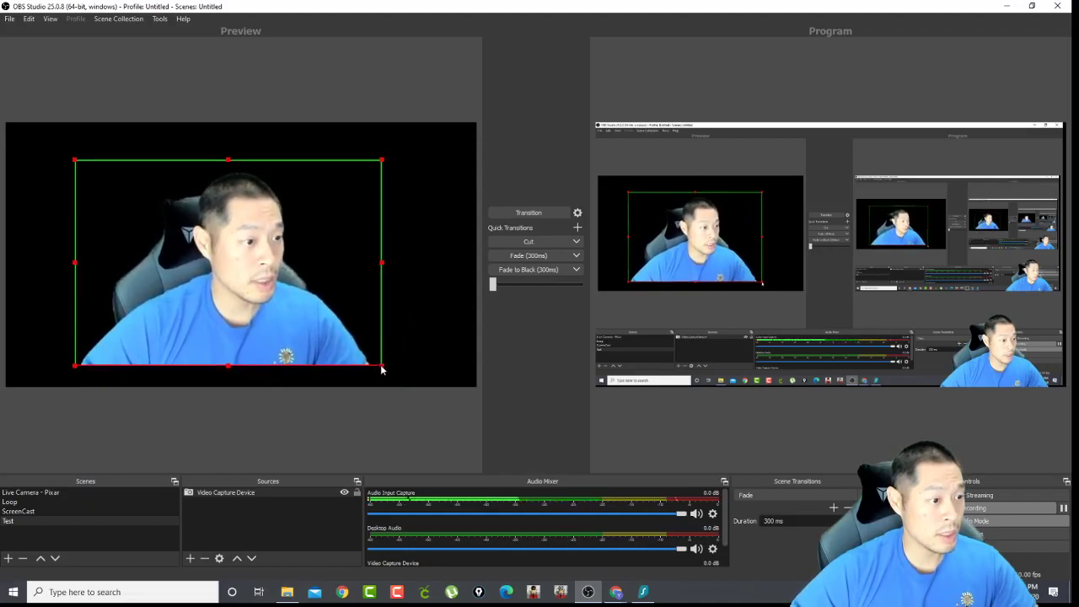
pyautogui.moveTo(381, 368); pyautogui.dragTo(413, 387)
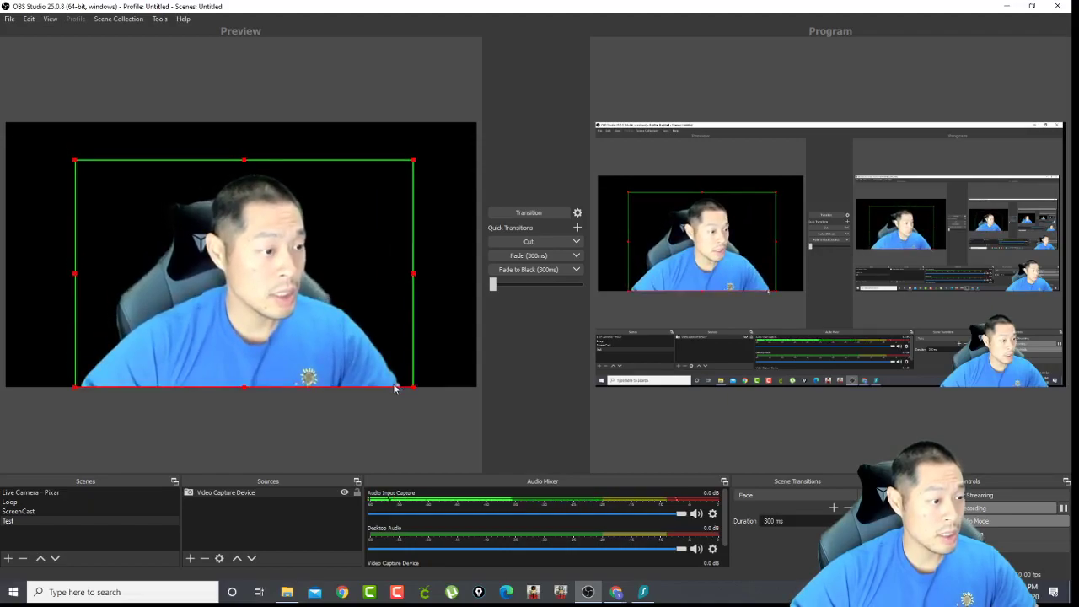
# Add the existing 'Huanted Mansion Wallpaper' image source to the Test scene.
pyautogui.click(191, 558)
pyautogui.click(244, 440)
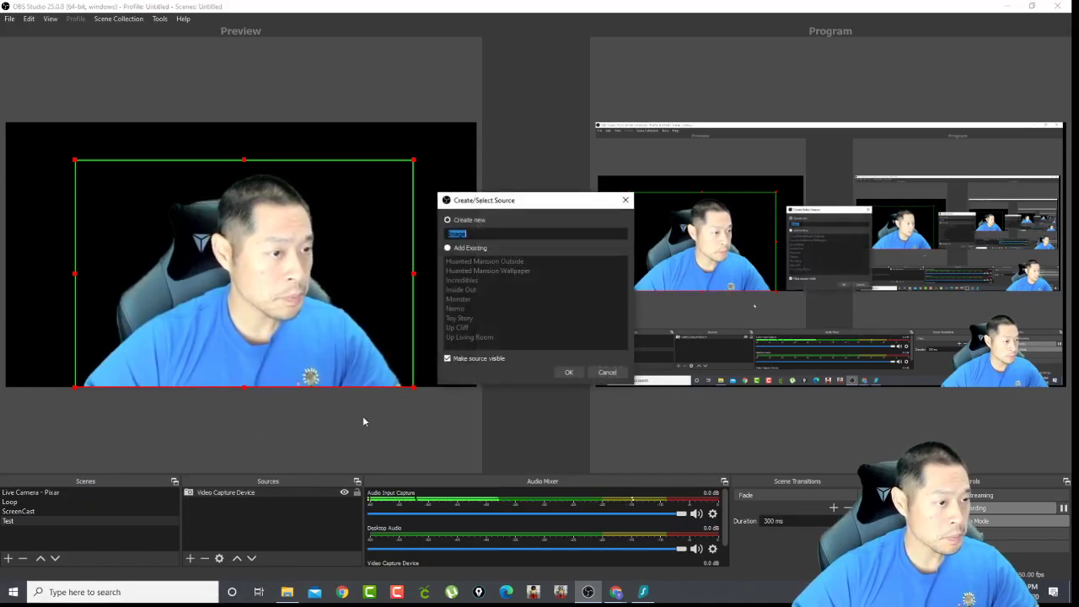
pyautogui.click(460, 248)
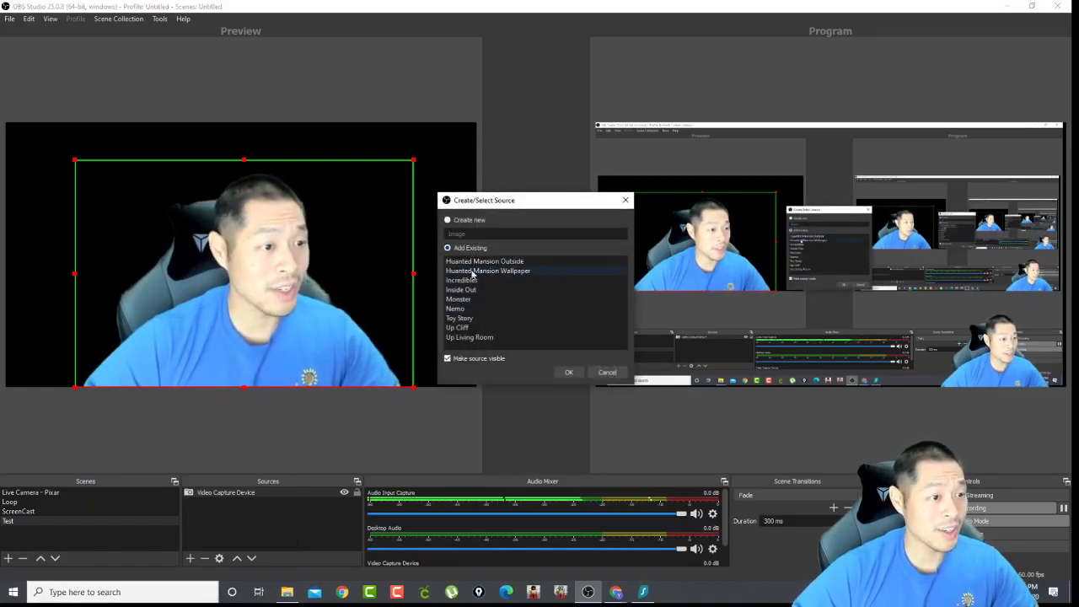
pyautogui.click(474, 270)
pyautogui.click(568, 371)
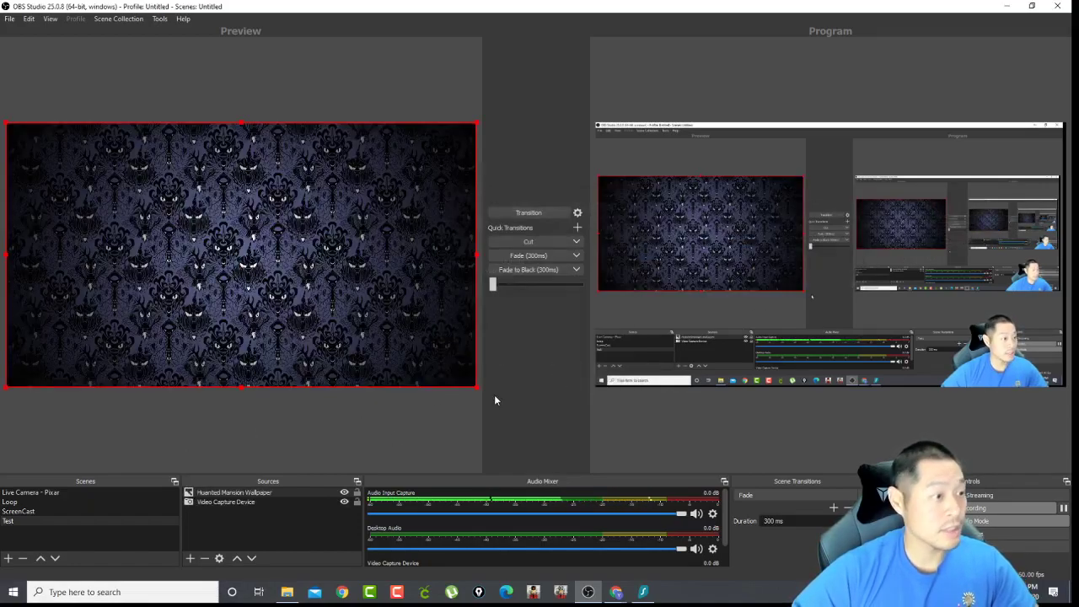
# Move the Huanted Mansion Wallpaper down the source order so it sits beneath the webcam.
pyautogui.rightClick(334, 135)
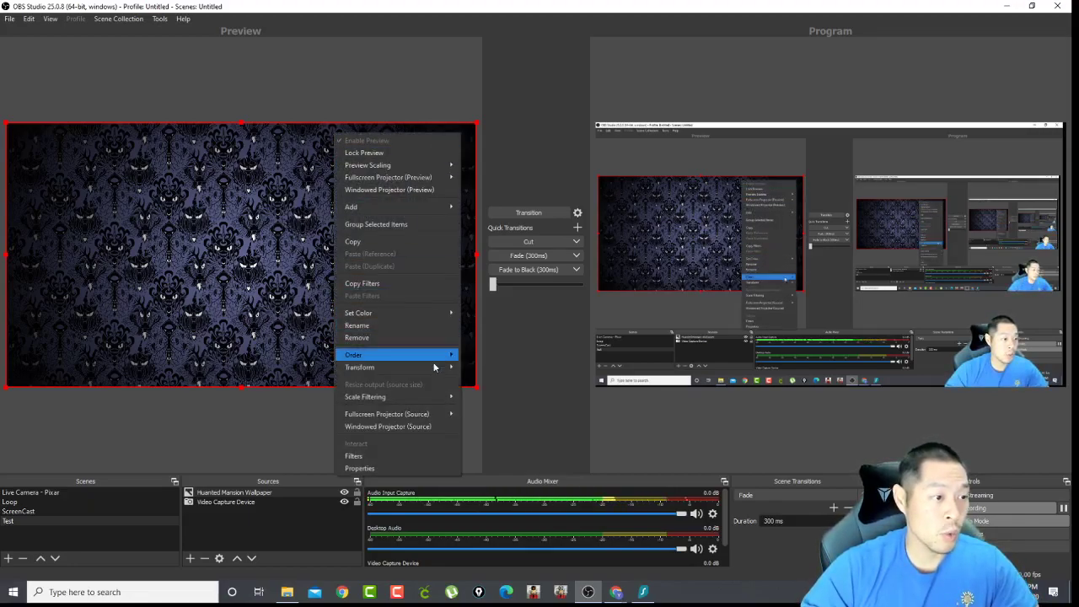
pyautogui.moveTo(436, 354)
pyautogui.click(489, 369)
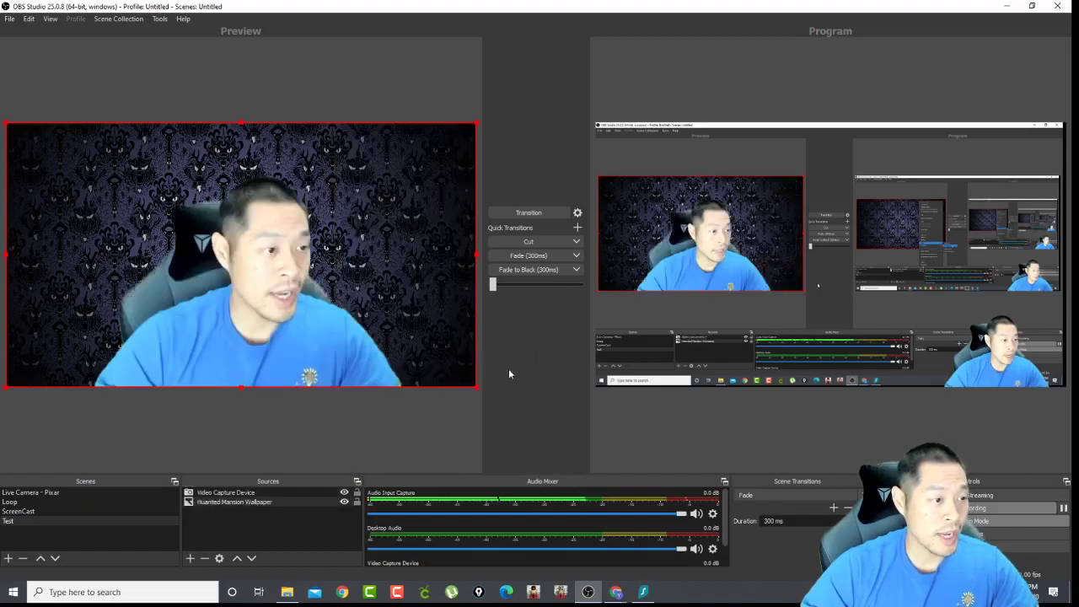
pyautogui.rightClick(423, 171)
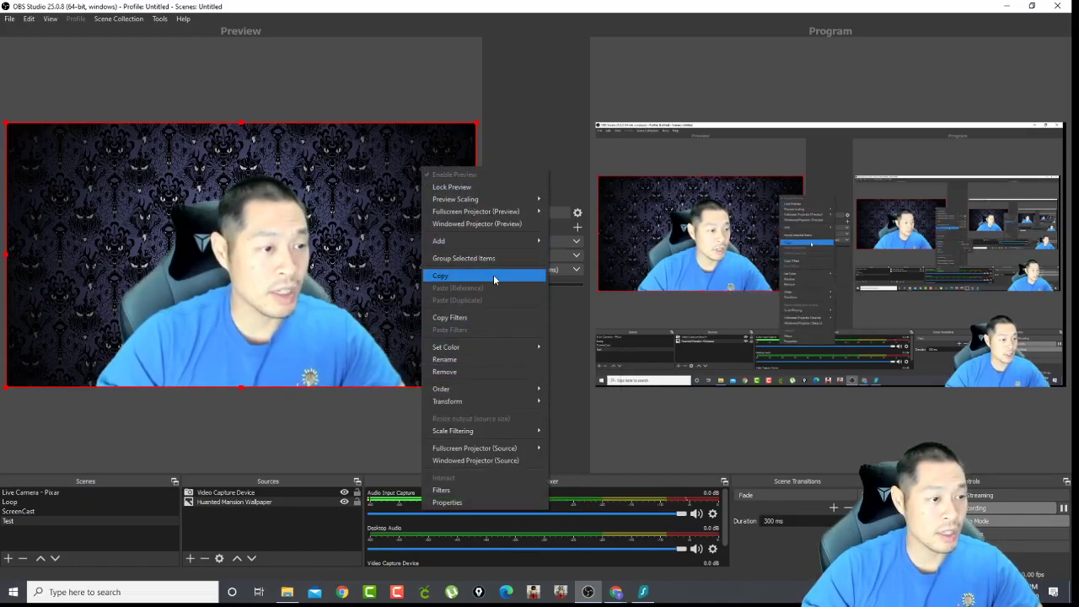
pyautogui.click(398, 158)
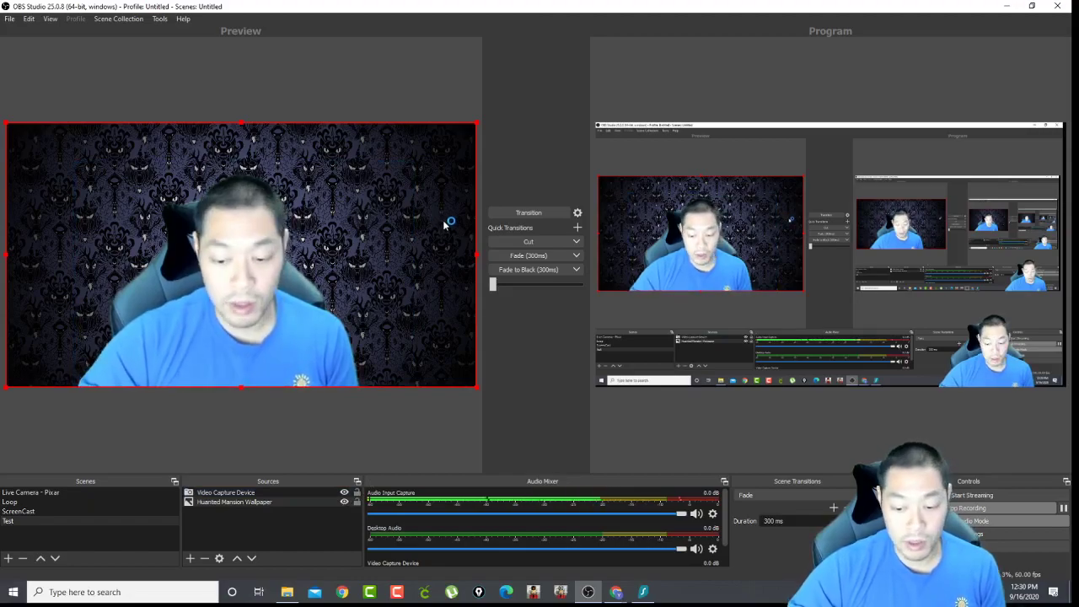
# Hide the wallpaper, then add the existing Left Monitor display capture and hide it too.
pyautogui.click(344, 501)
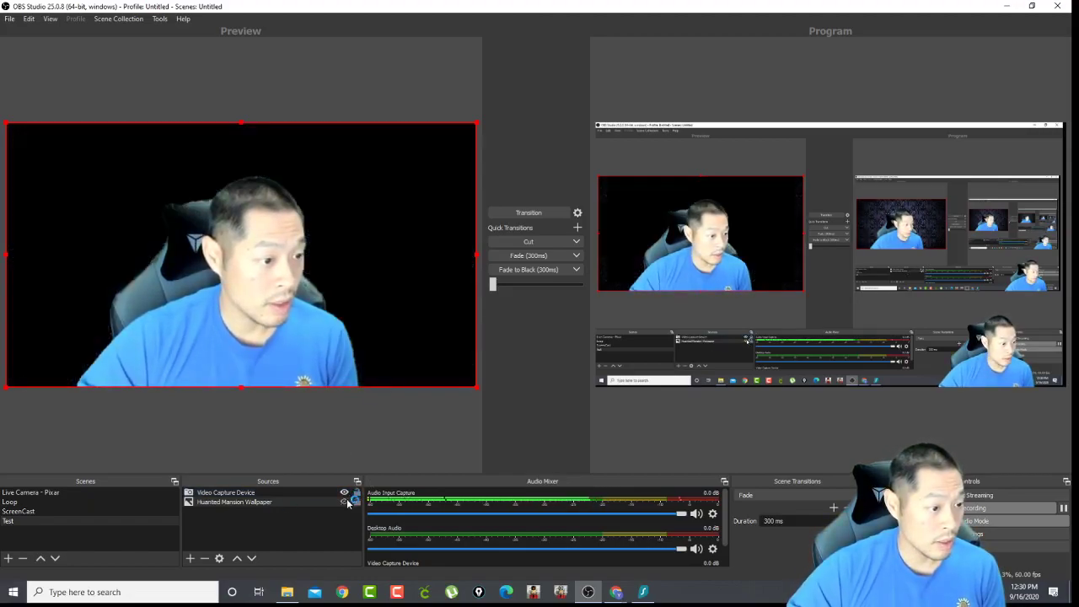
pyautogui.click(189, 558)
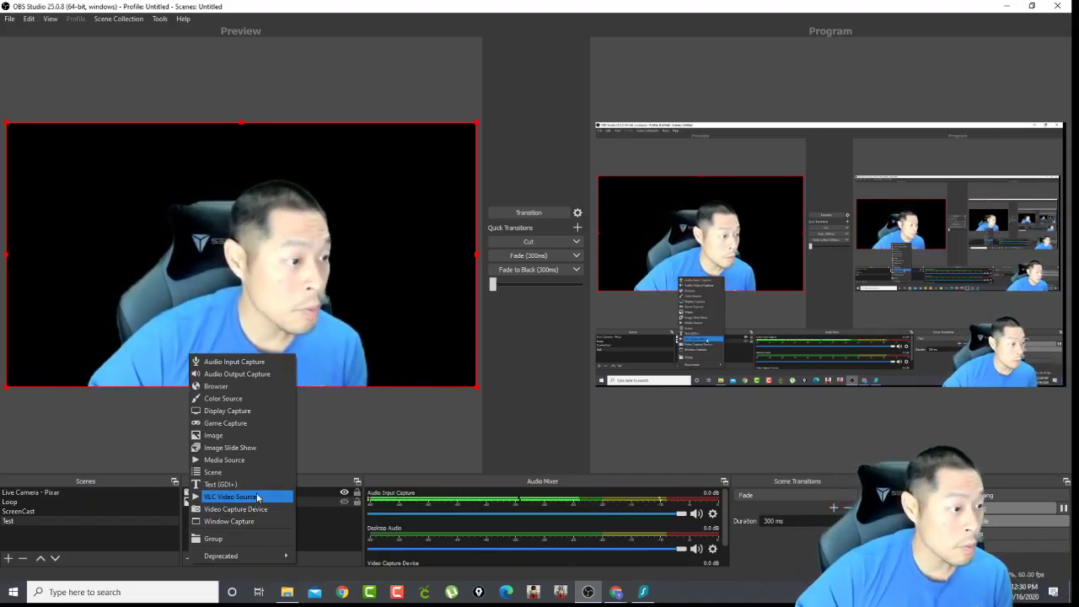
pyautogui.click(274, 411)
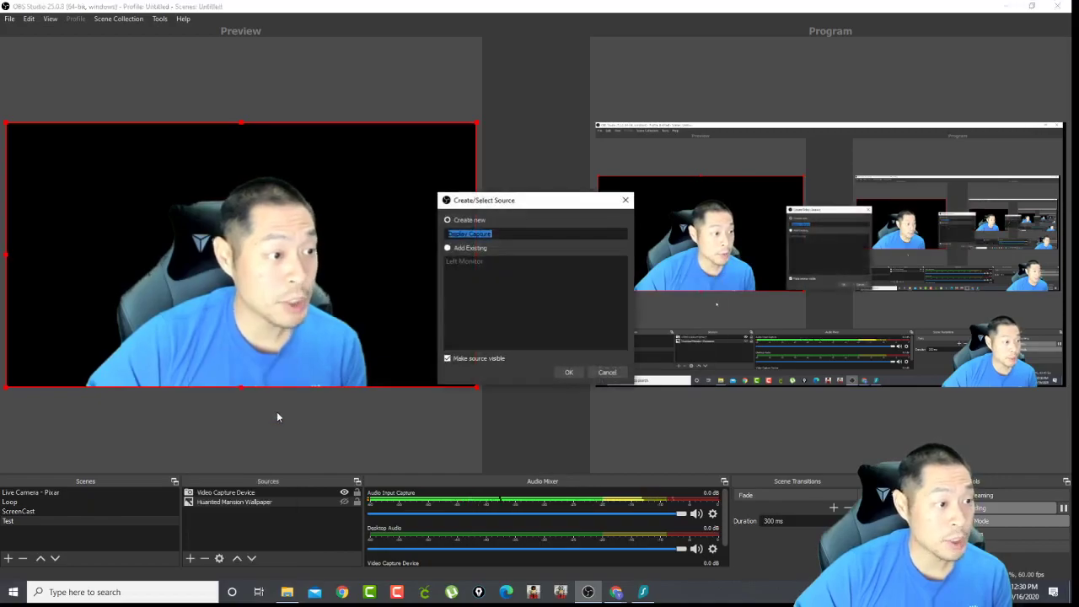
pyautogui.click(469, 249)
pyautogui.click(471, 263)
pyautogui.click(561, 374)
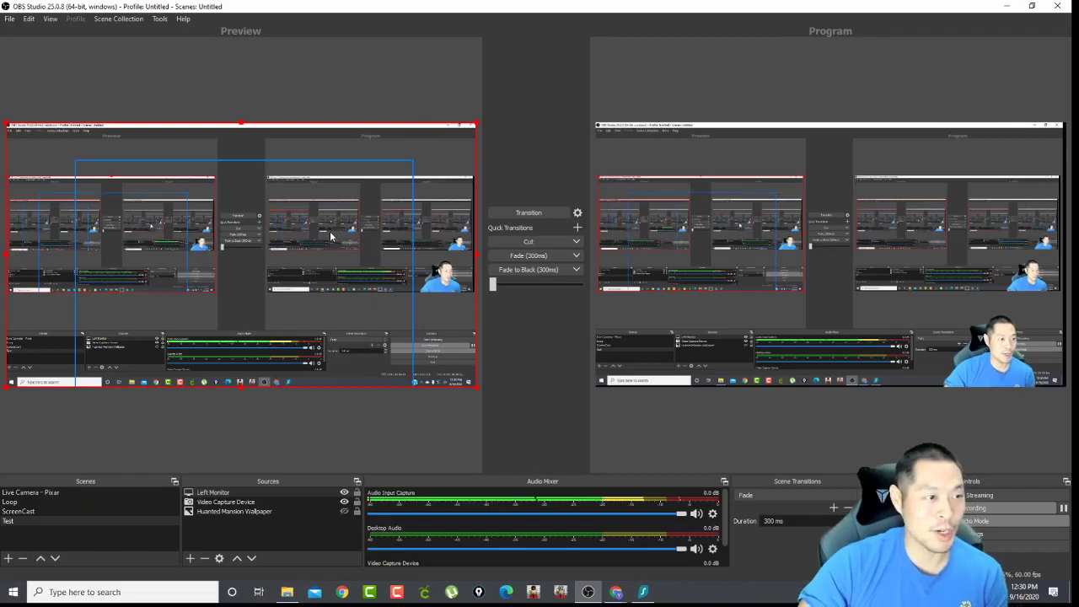
pyautogui.click(201, 526)
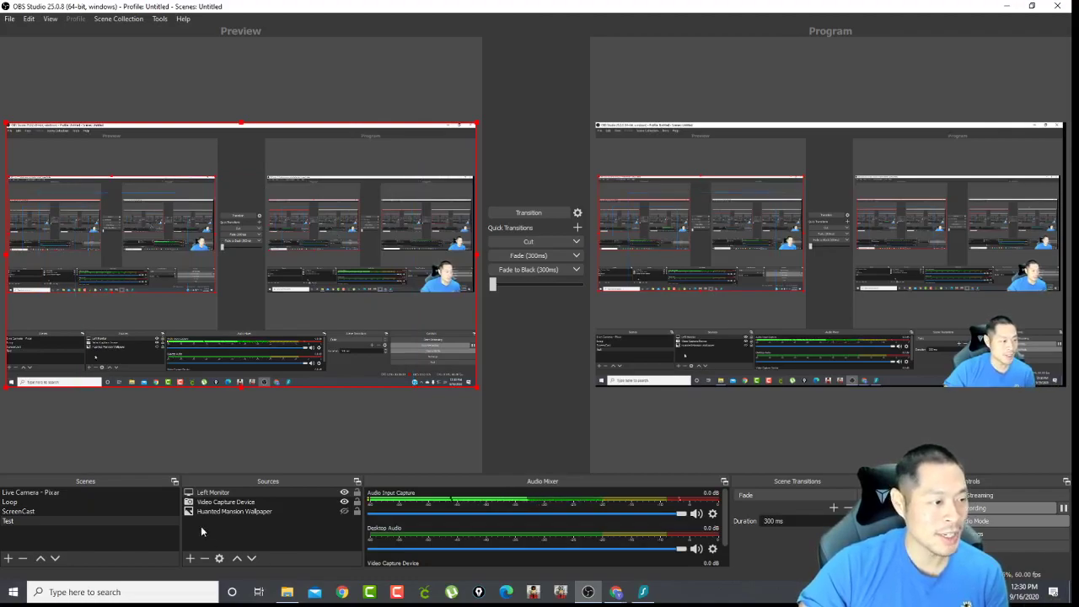
pyautogui.click(344, 492)
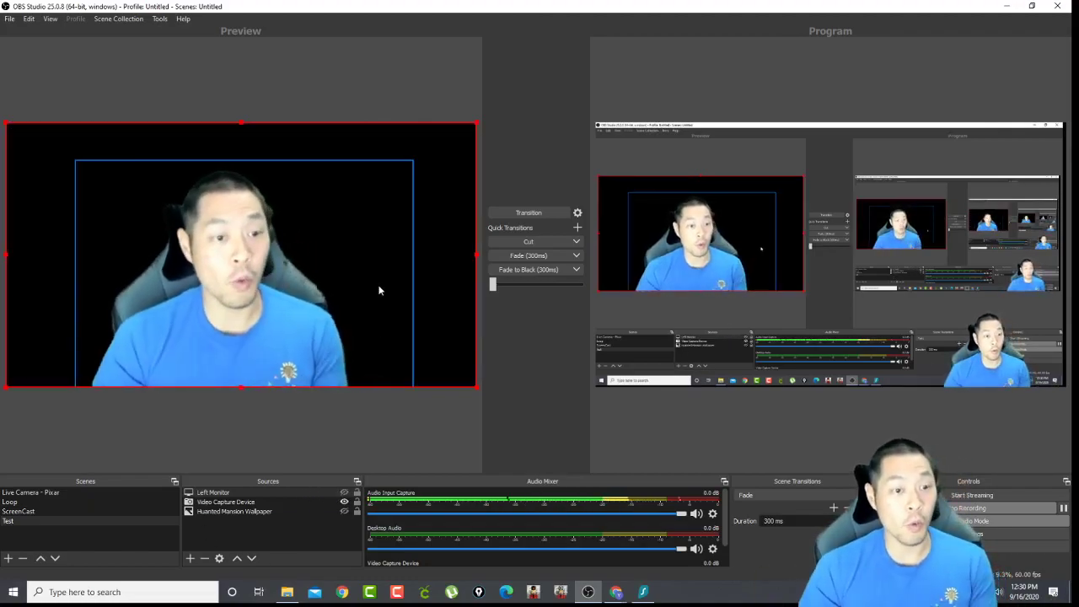